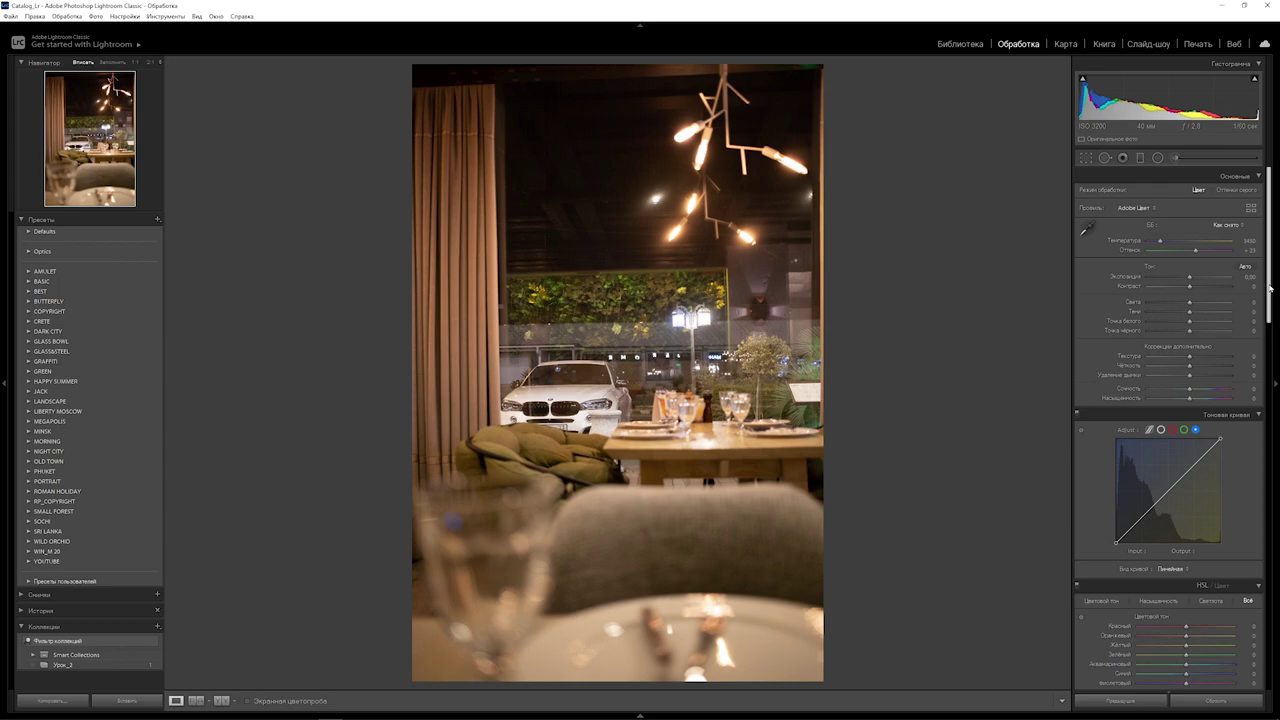
# Unlock the crop aspect ratio and straighten the photo to an angle of 0.84.
pyautogui.click(1086, 158)
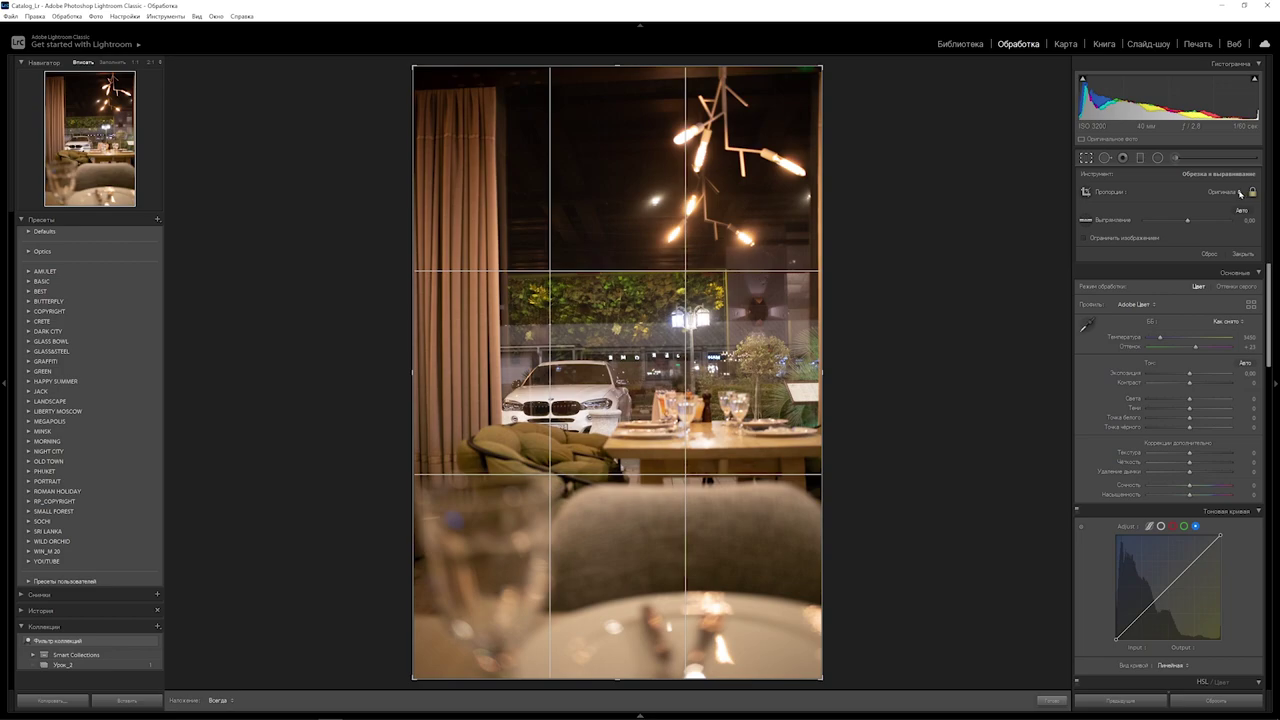
pyautogui.click(1252, 192)
pyautogui.moveTo(836, 62); pyautogui.dragTo(837, 65)
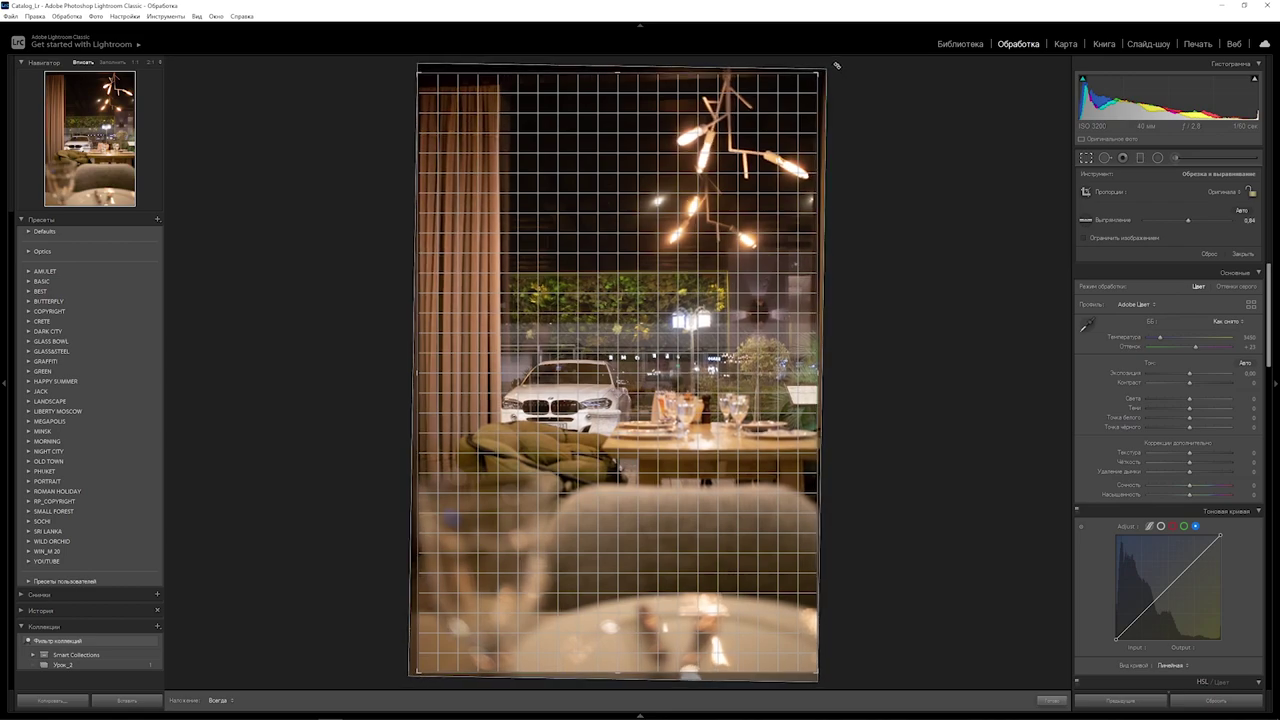
pyautogui.moveTo(837, 65); pyautogui.dragTo(837, 66)
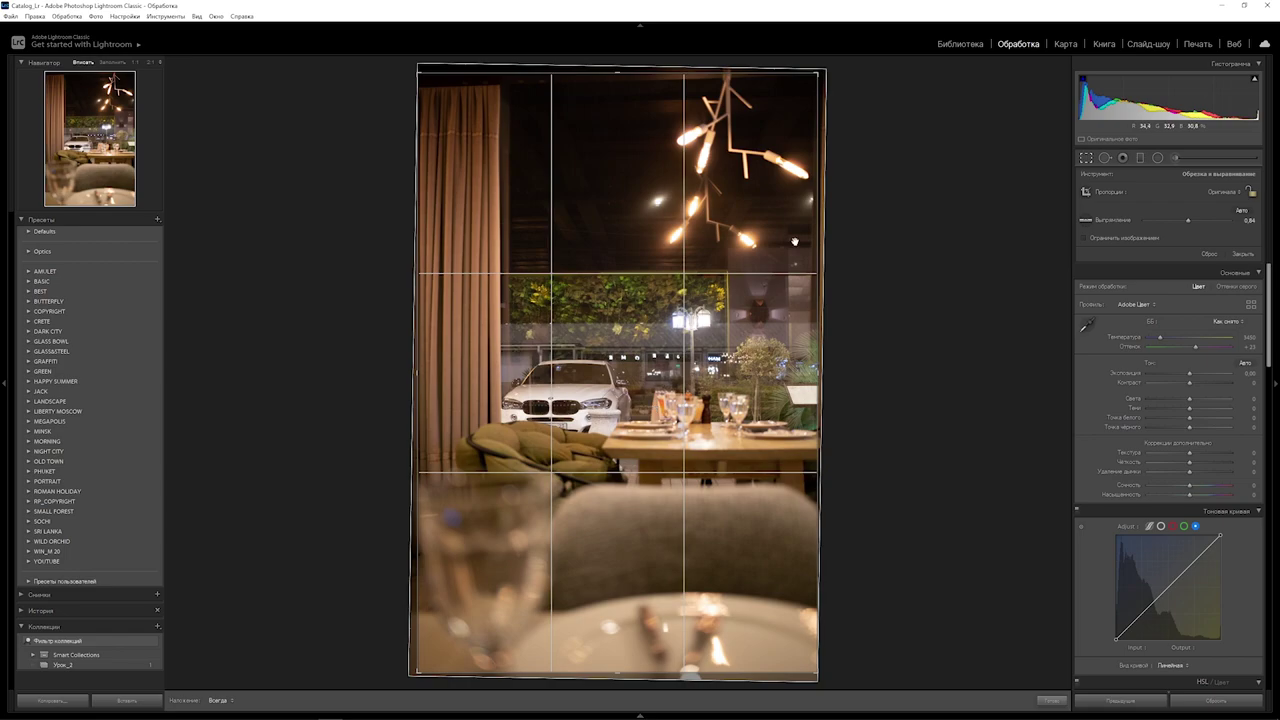
# Reposition the photo, trim the crop's right and bottom edges slightly, and apply.
pyautogui.moveTo(643, 90); pyautogui.dragTo(618, 82)
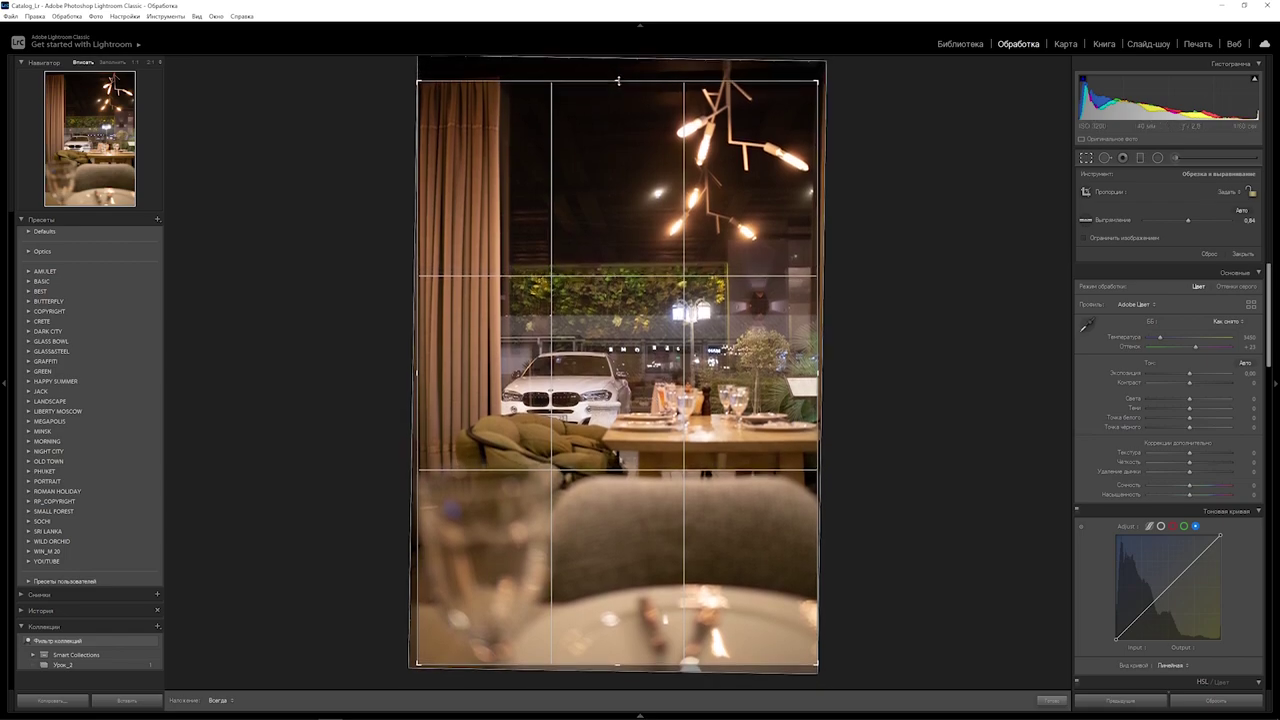
pyautogui.moveTo(618, 82); pyautogui.dragTo(618, 85)
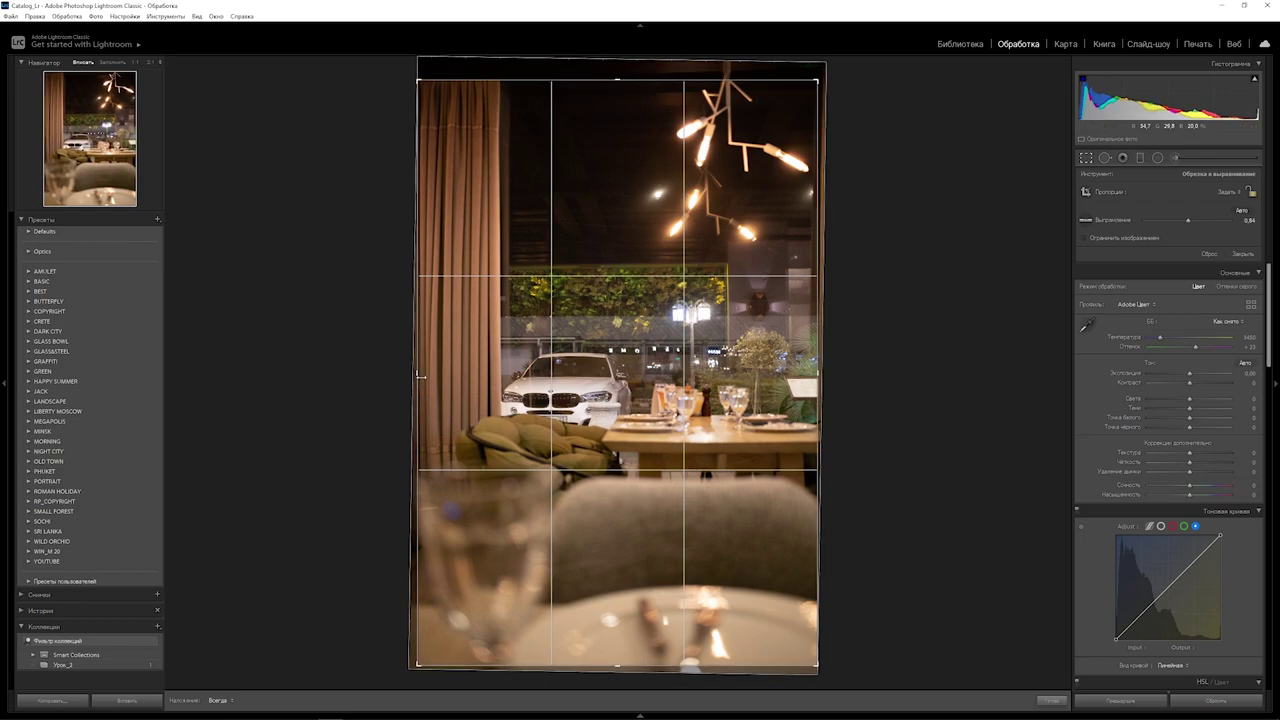
pyautogui.moveTo(416, 390); pyautogui.dragTo(679, 670)
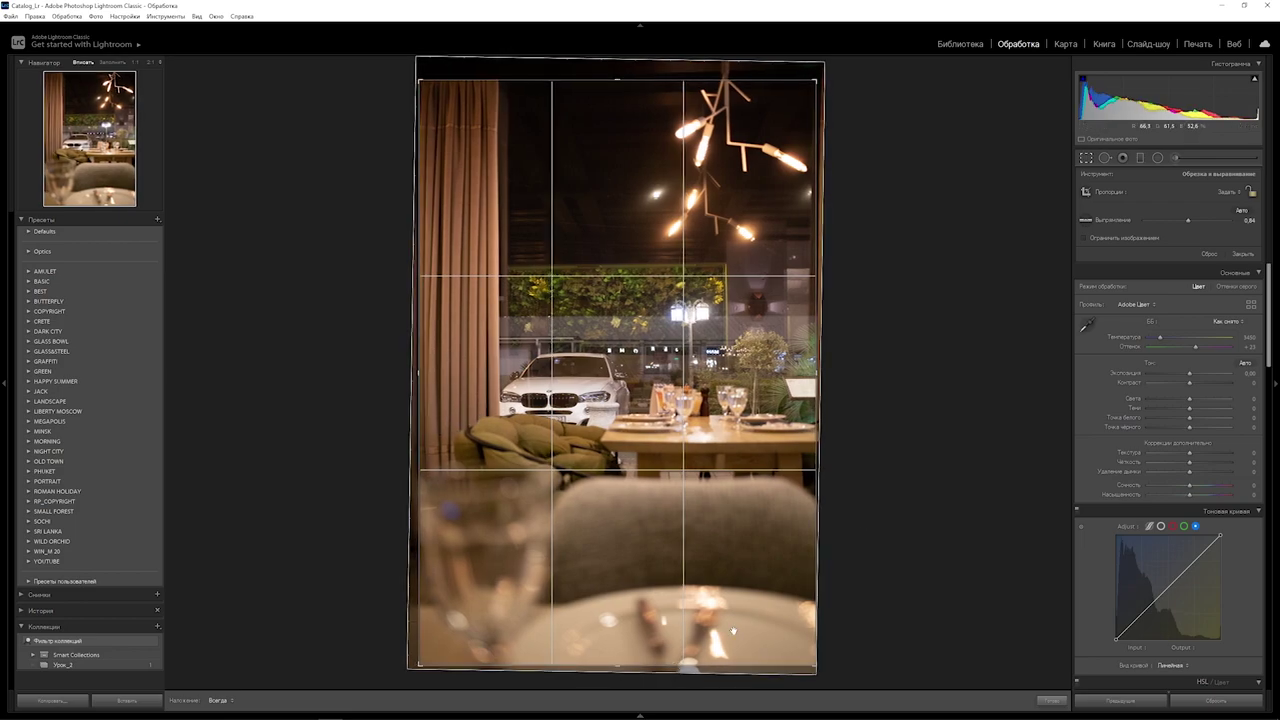
pyautogui.moveTo(816, 372); pyautogui.dragTo(812, 372)
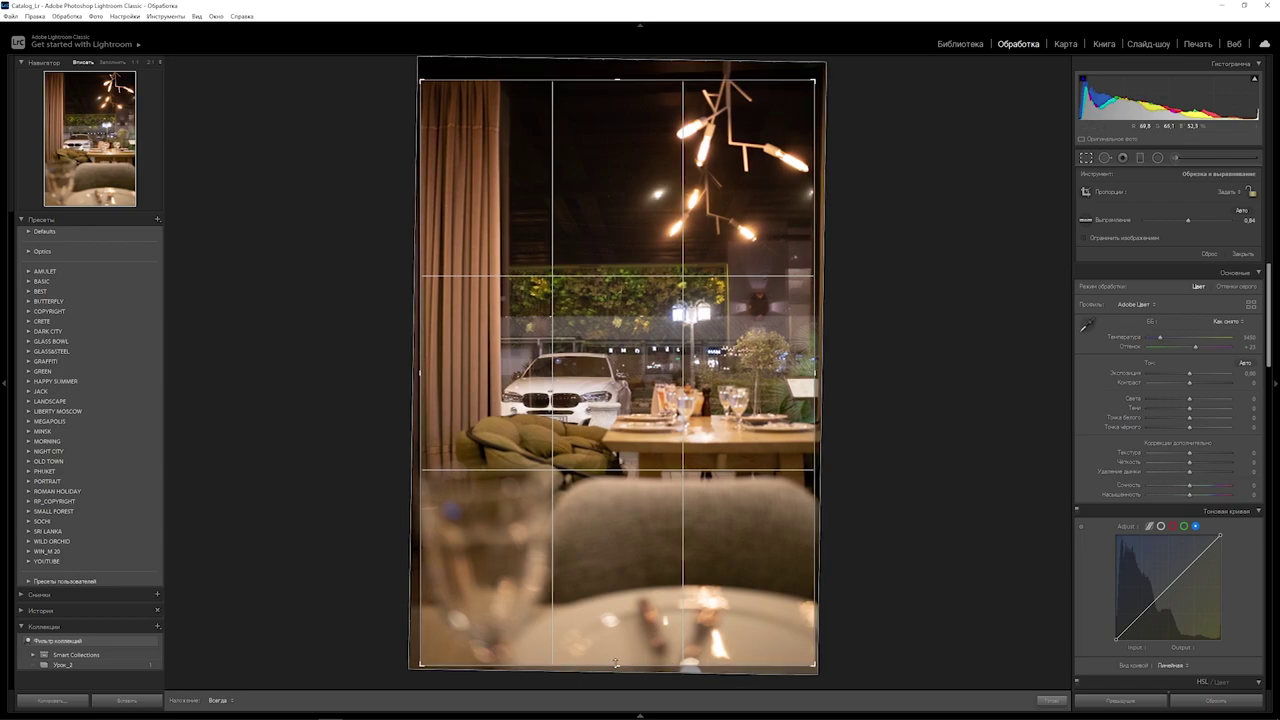
pyautogui.moveTo(617, 664)
pyautogui.mouseDown()
pyautogui.moveTo(617, 648)
pyautogui.moveTo(617, 662)
pyautogui.mouseUp()
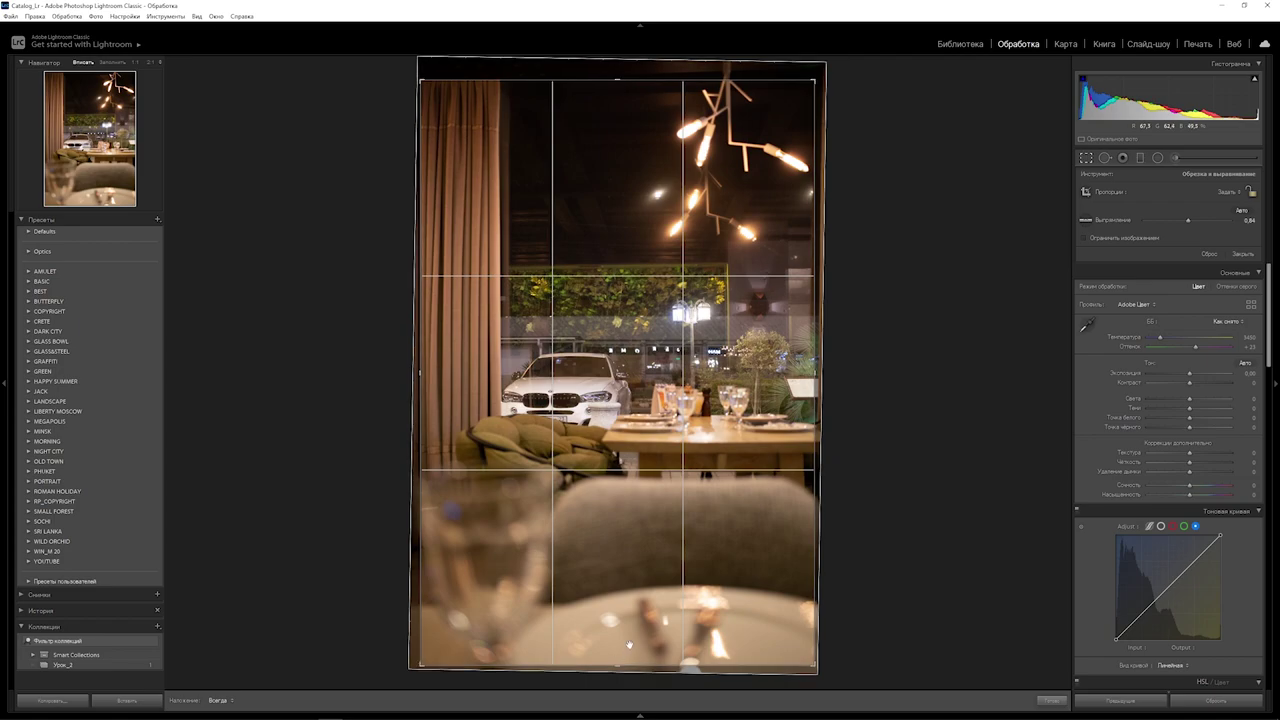
pyautogui.press('Return')
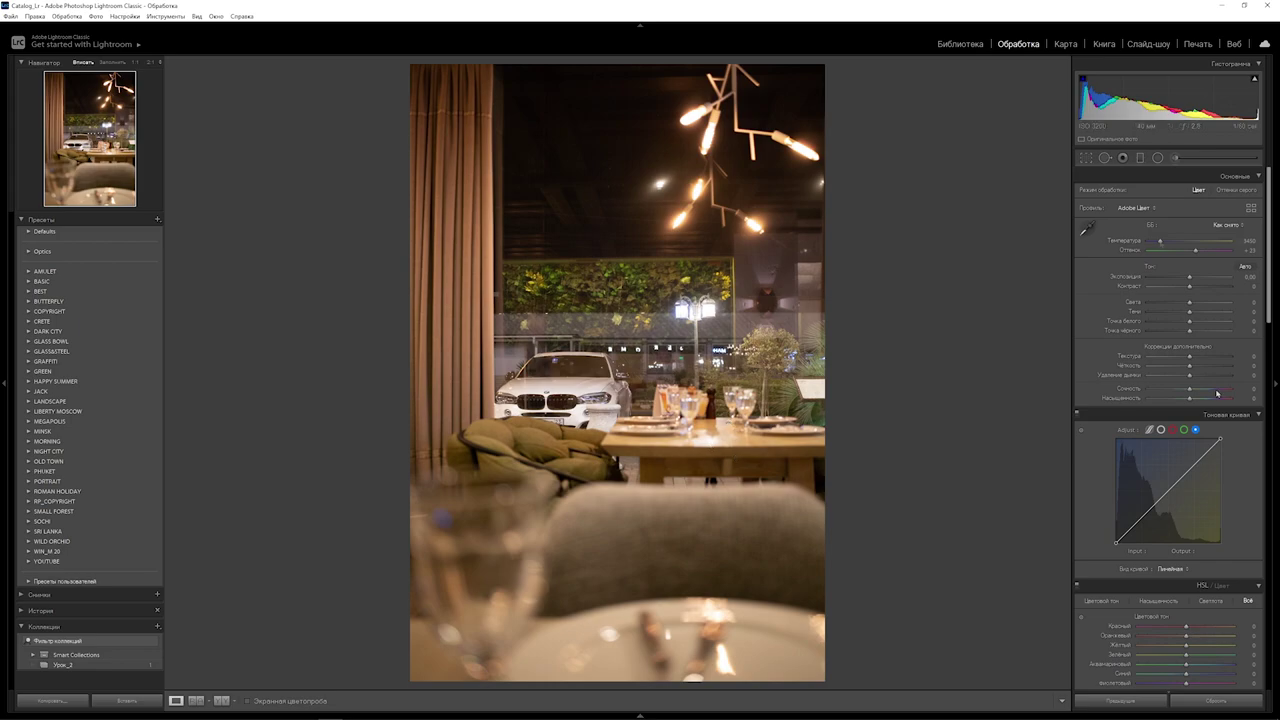
# Set Custom white balance from the grey chair, giving Temperature 2750 and Tint +16.
pyautogui.moveTo(1160, 241); pyautogui.dragTo(1152, 242)
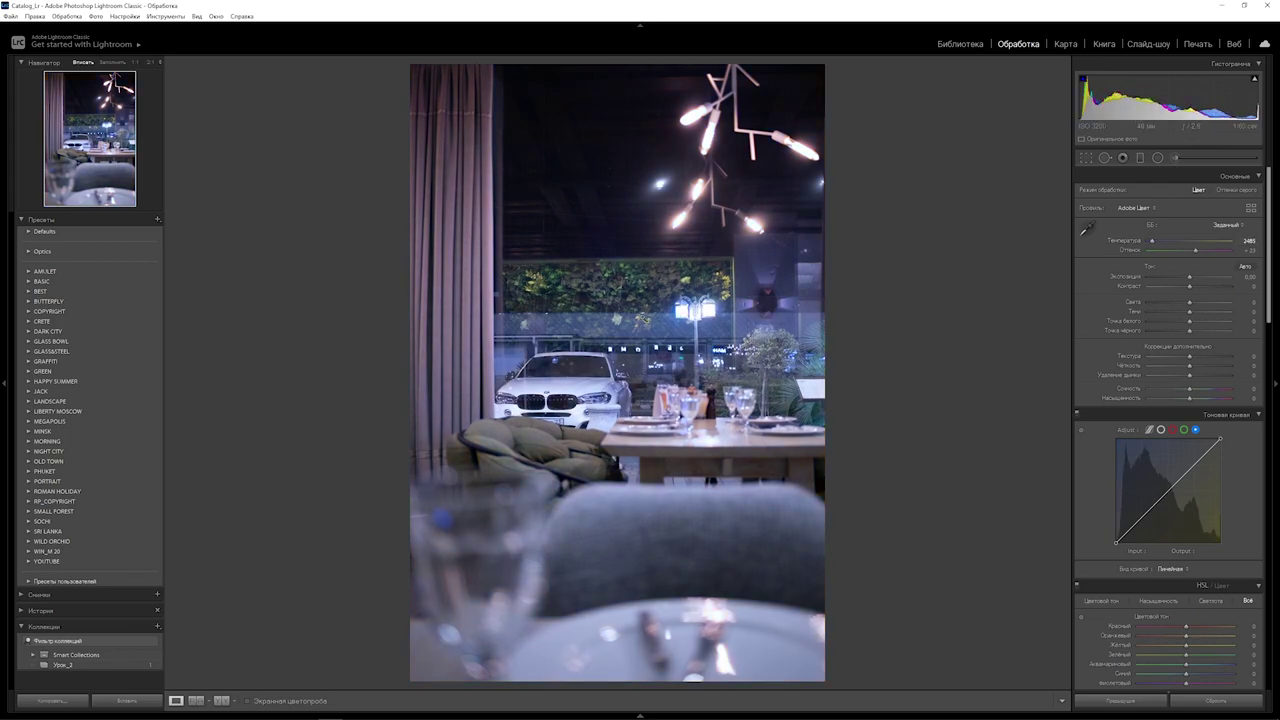
pyautogui.moveTo(1156, 244); pyautogui.dragTo(1155, 243)
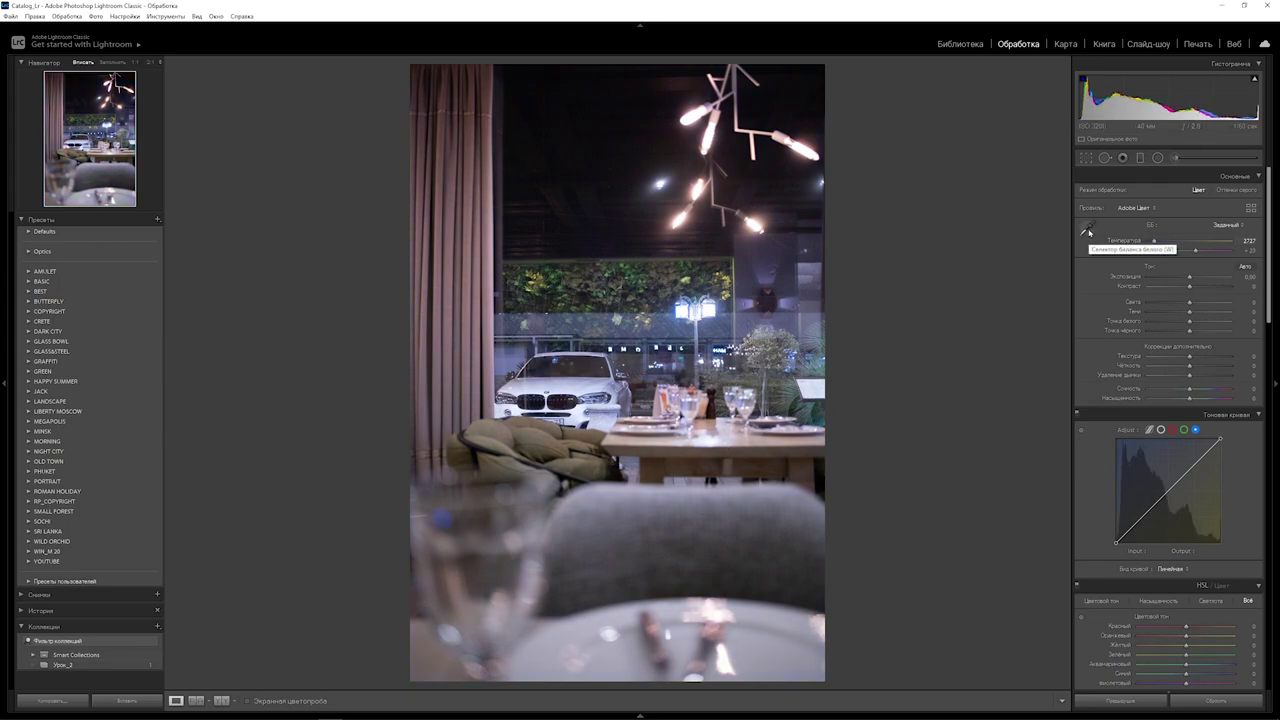
pyautogui.click(1089, 232)
pyautogui.click(598, 394)
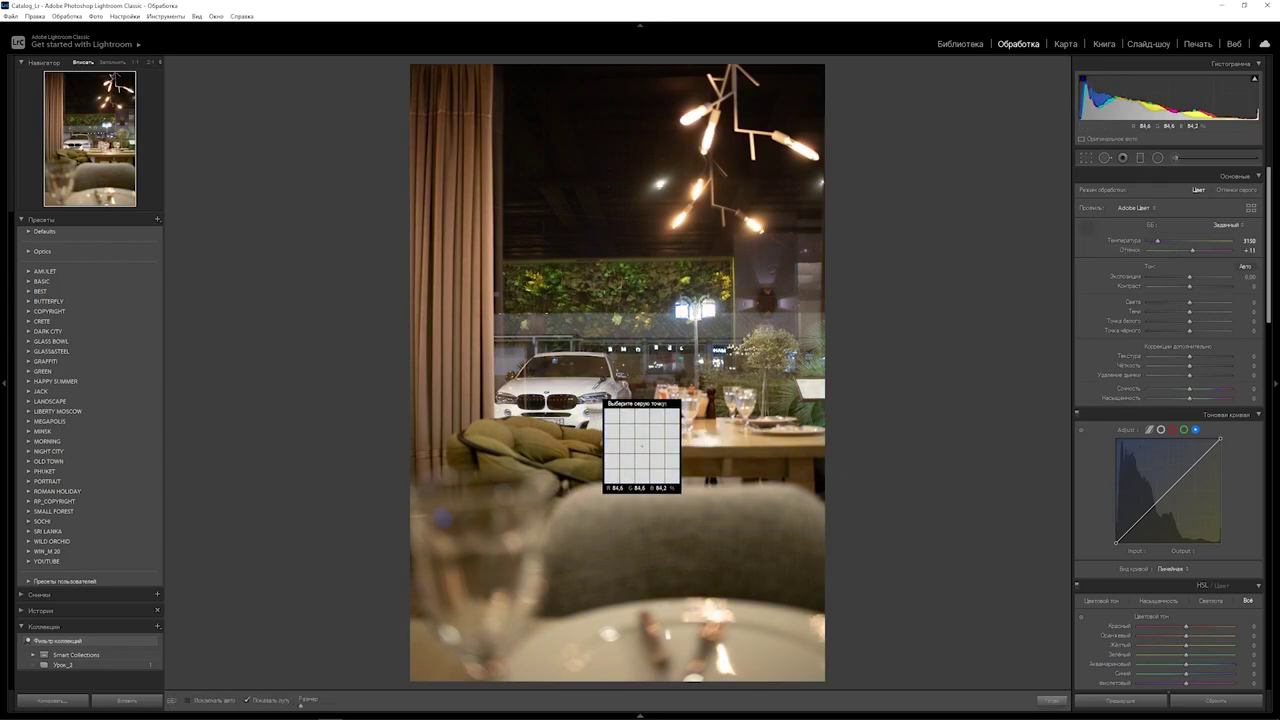
pyautogui.click(664, 521)
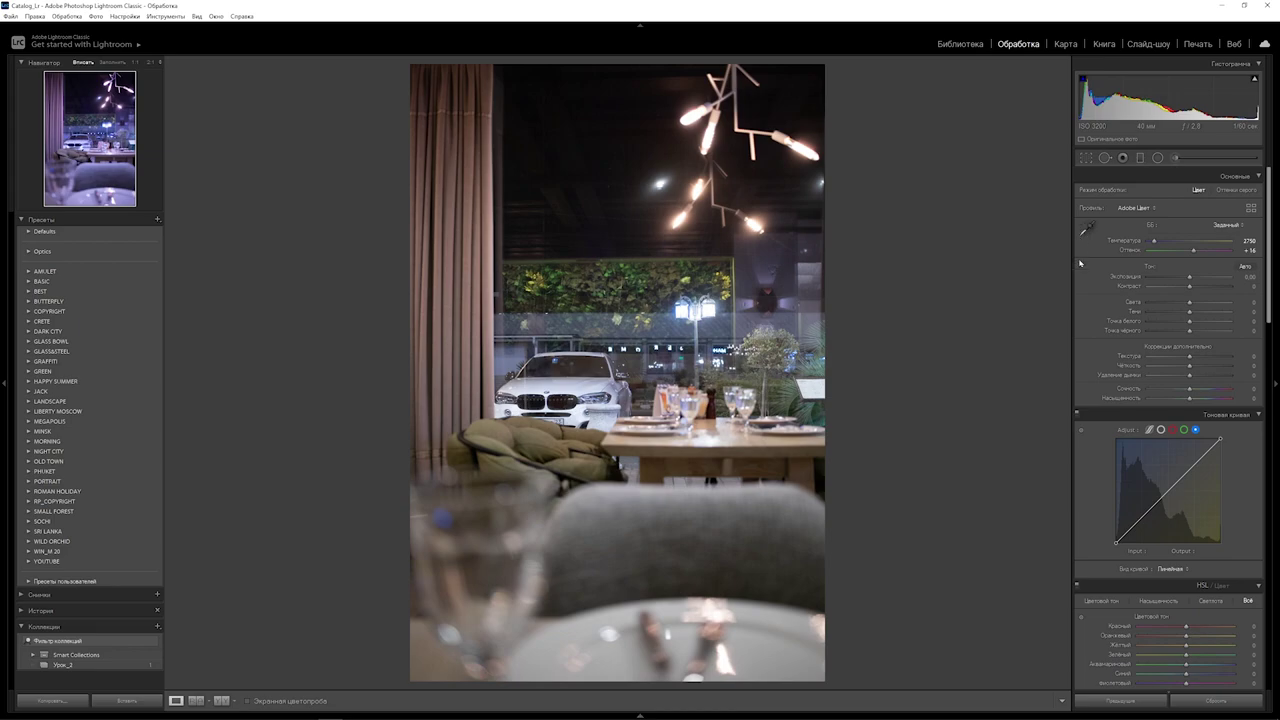
# Set Contrast −48, Shadows +38, Whites −45 and lift Blacks to +68.
pyautogui.moveTo(1189, 286); pyautogui.dragTo(1158, 302)
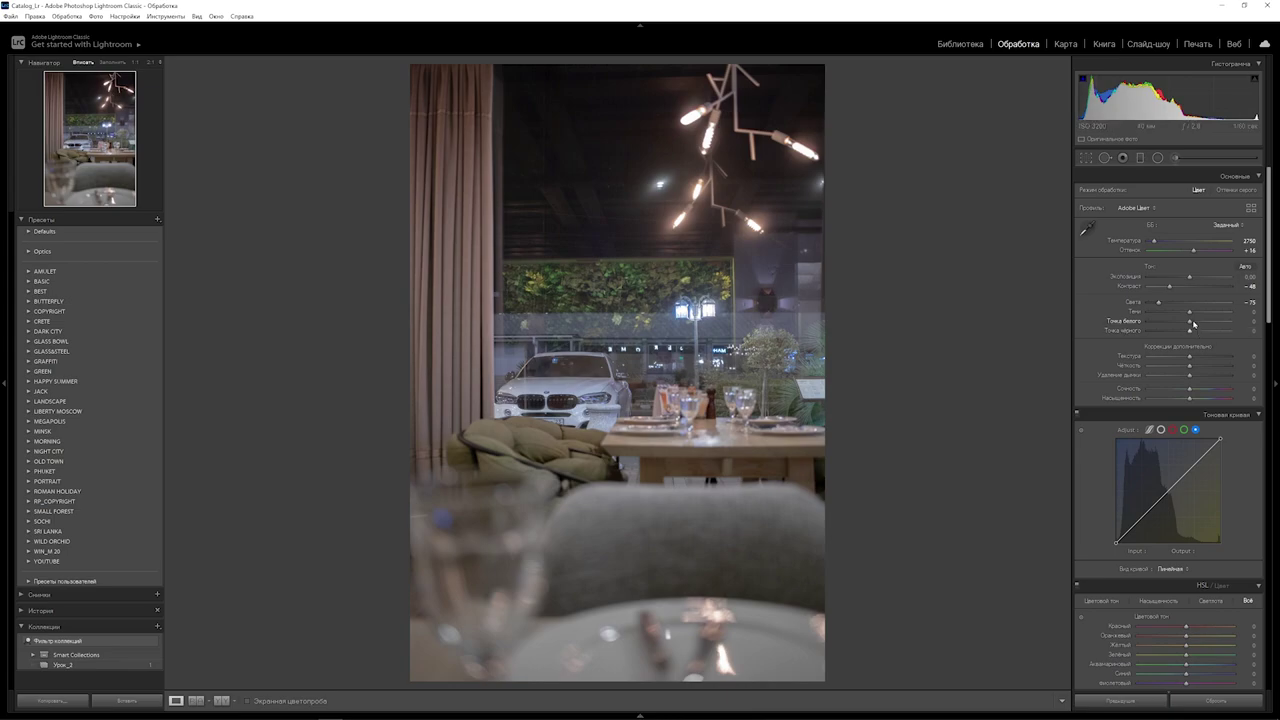
pyautogui.moveTo(1190, 312); pyautogui.dragTo(1207, 316)
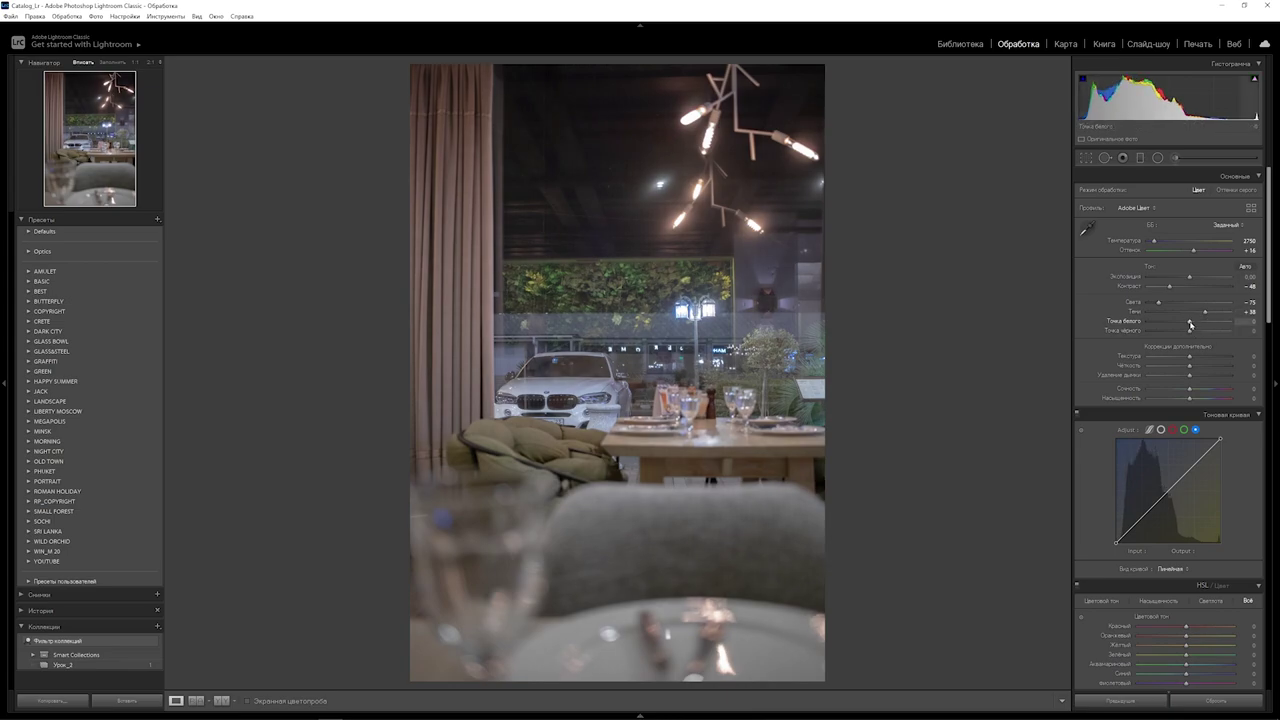
pyautogui.moveTo(1190, 321); pyautogui.dragTo(1171, 320)
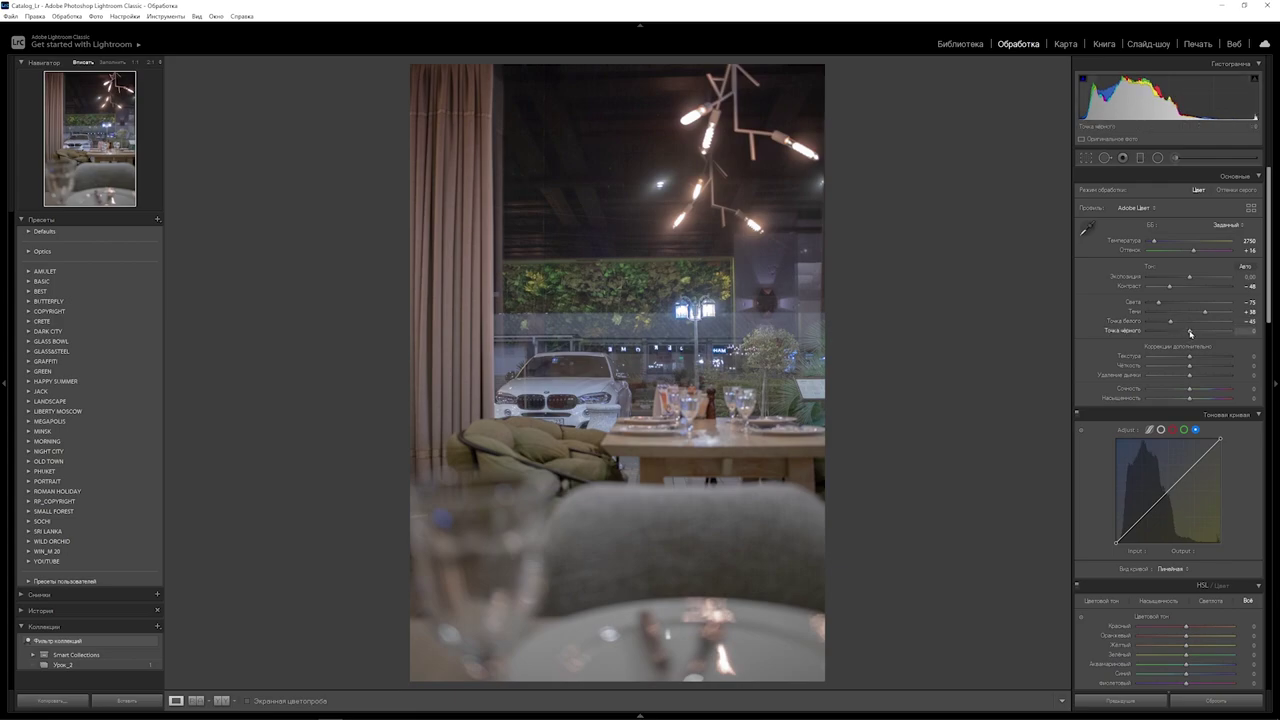
pyautogui.moveTo(1190, 330); pyautogui.dragTo(1218, 331)
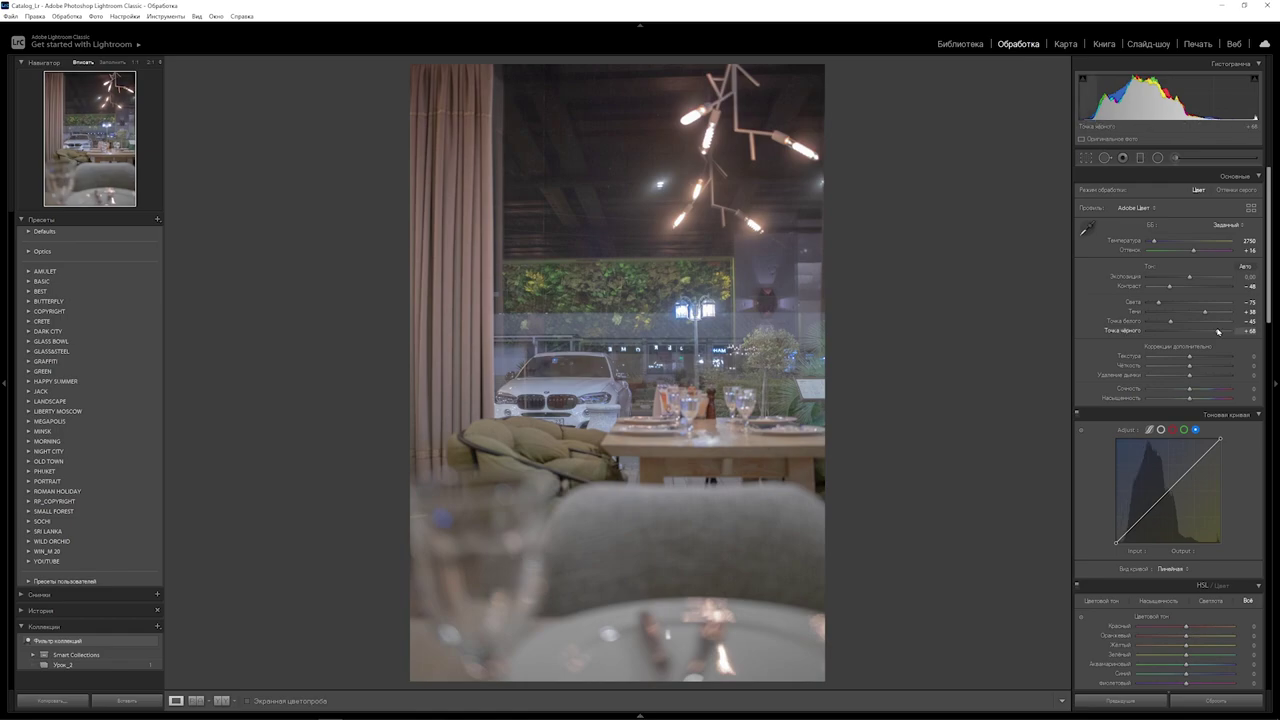
pyautogui.moveTo(1270, 306); pyautogui.dragTo(1274, 346)
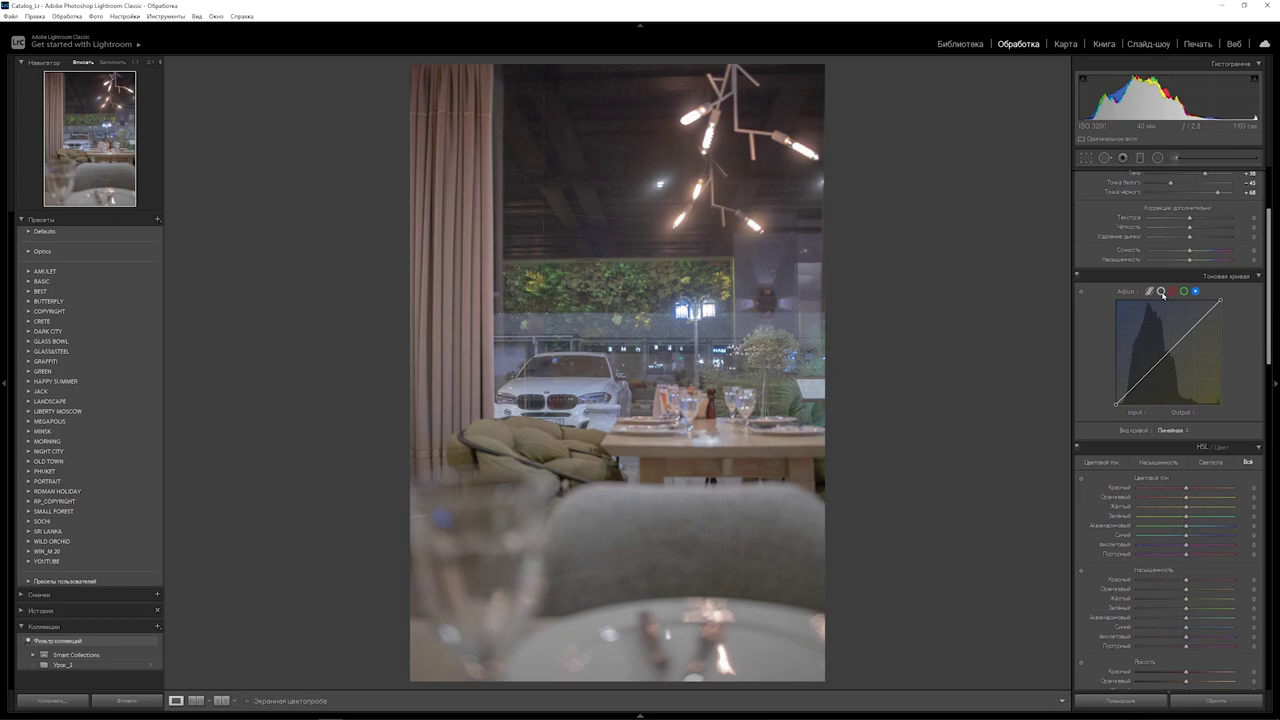
# On the RGB tone curve, add shadow, midtone and upper-tone points shaping an S-curve.
pyautogui.click(1161, 291)
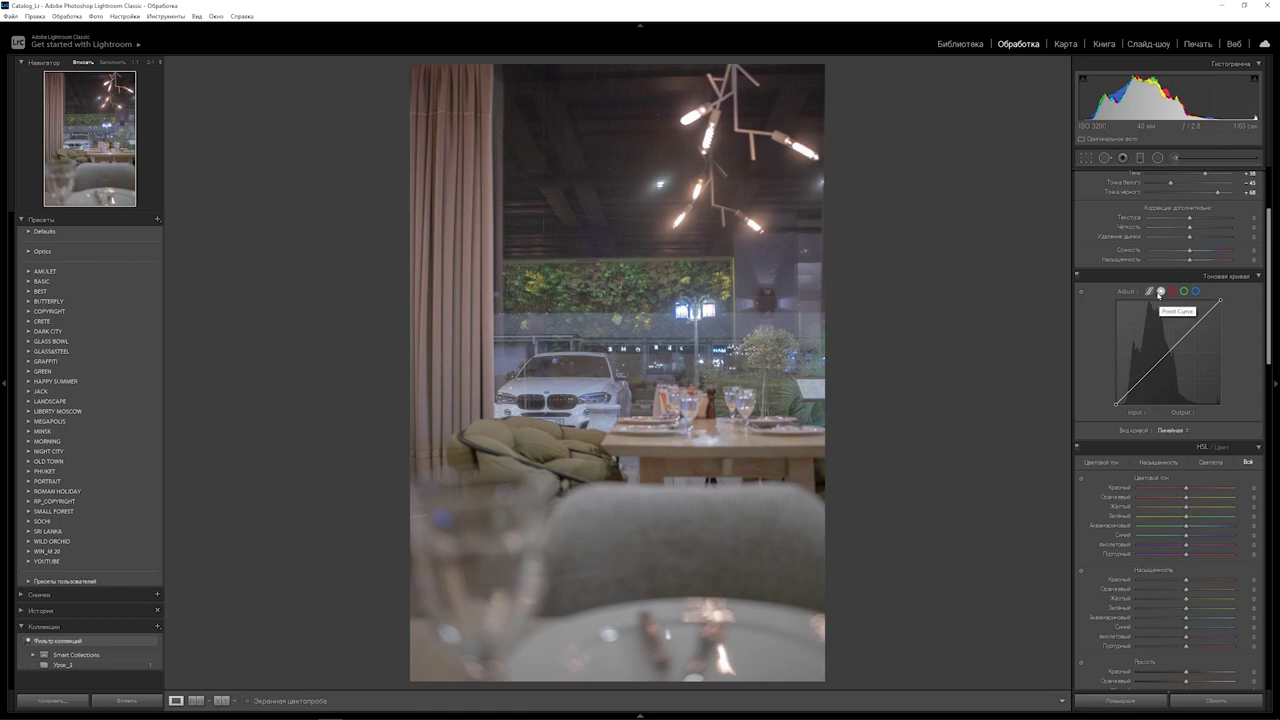
pyautogui.moveTo(1142, 378); pyautogui.dragTo(1142, 386)
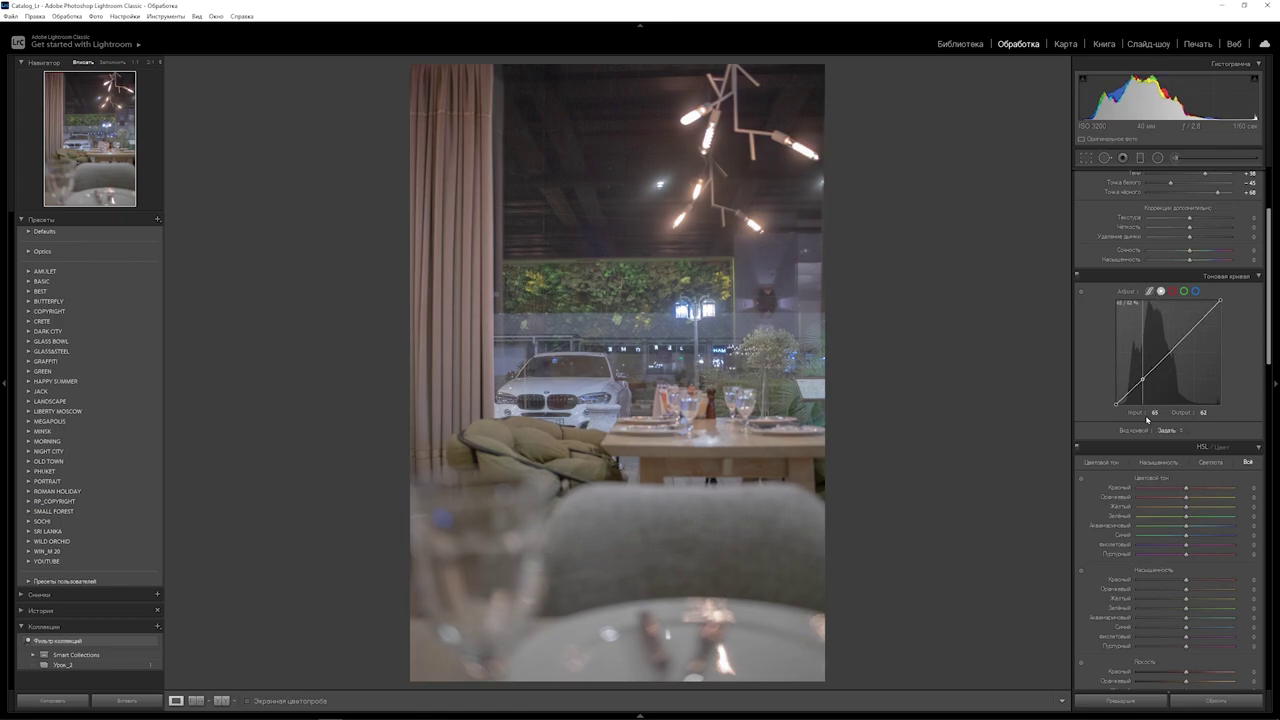
pyautogui.moveTo(1147, 454); pyautogui.dragTo(1146, 499)
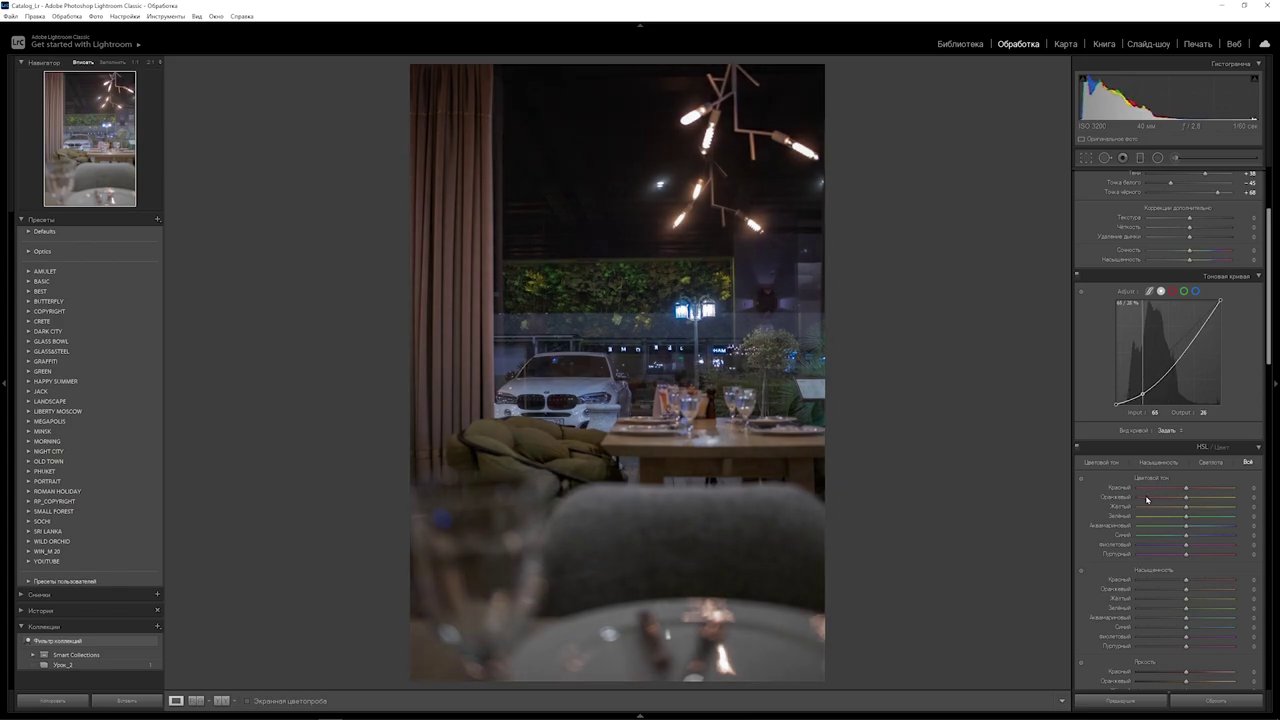
pyautogui.moveTo(1172, 358); pyautogui.dragTo(1171, 356)
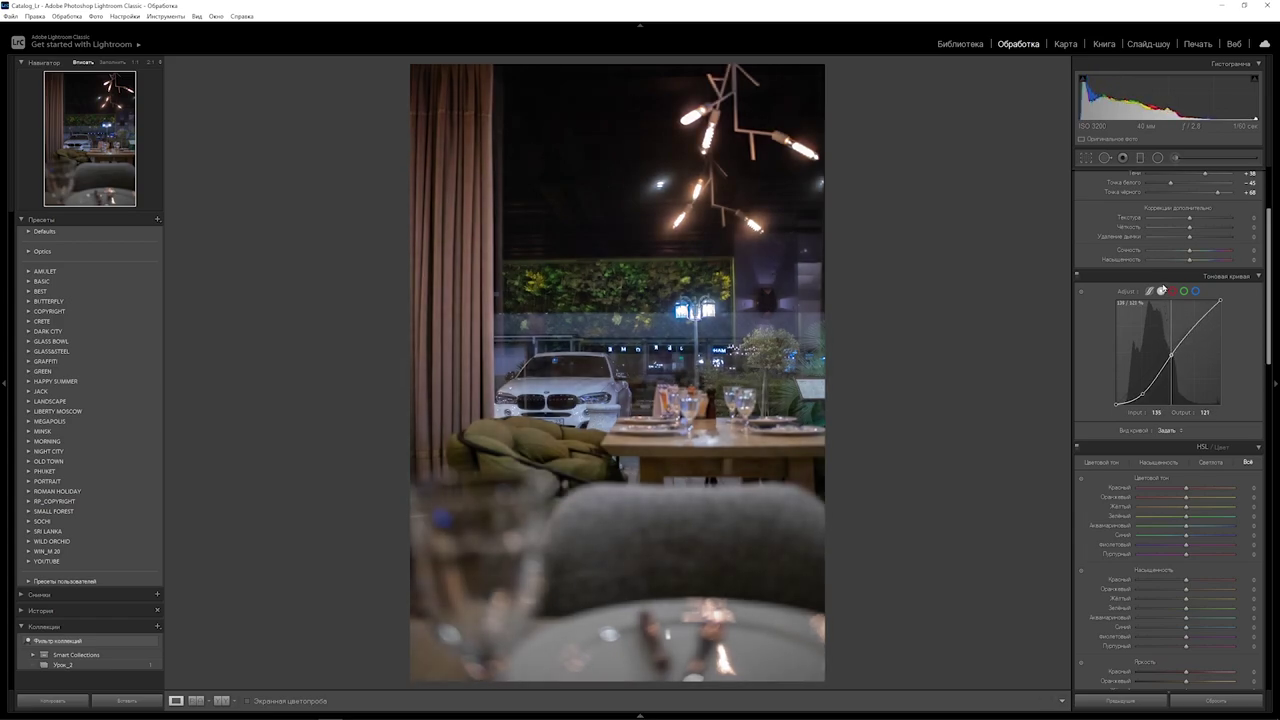
pyautogui.moveTo(1171, 355); pyautogui.dragTo(1173, 357)
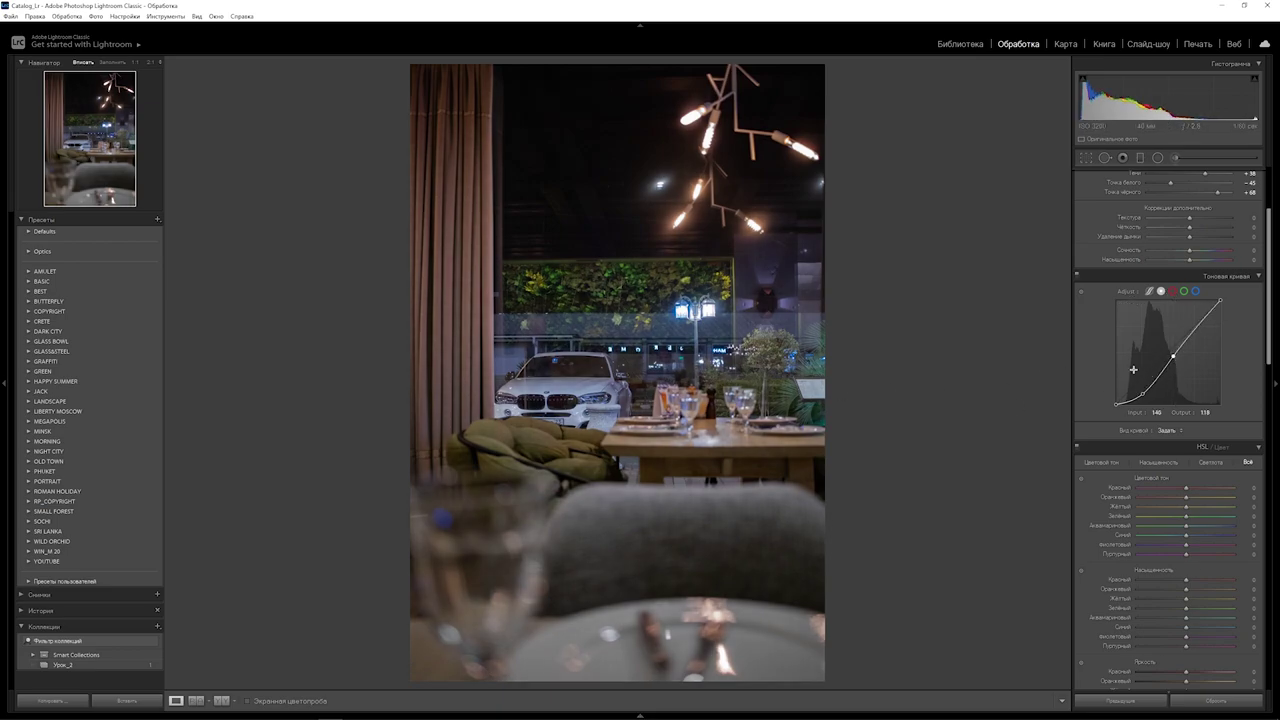
pyautogui.click(1192, 331)
pyautogui.moveTo(1192, 330); pyautogui.dragTo(1190, 325)
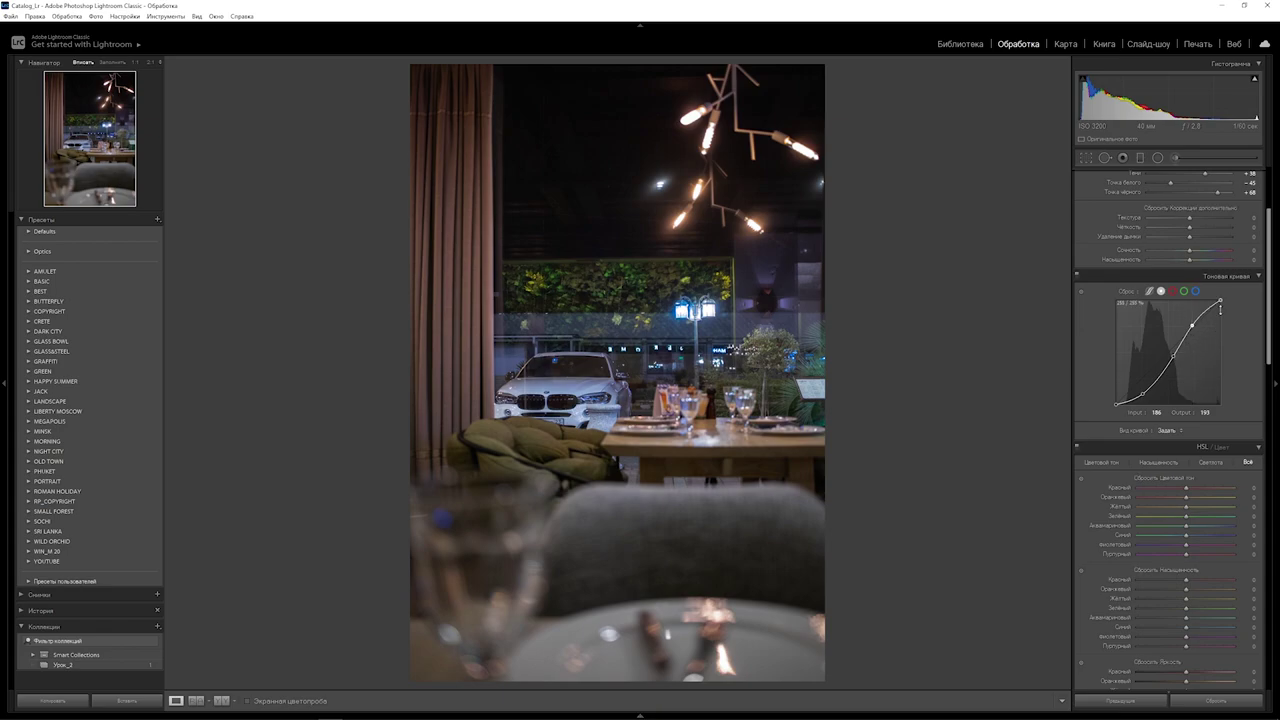
# Lower the curve's white point, lift the black point, and deepen the shadow and midtone points.
pyautogui.moveTo(1221, 302); pyautogui.dragTo(1235, 335)
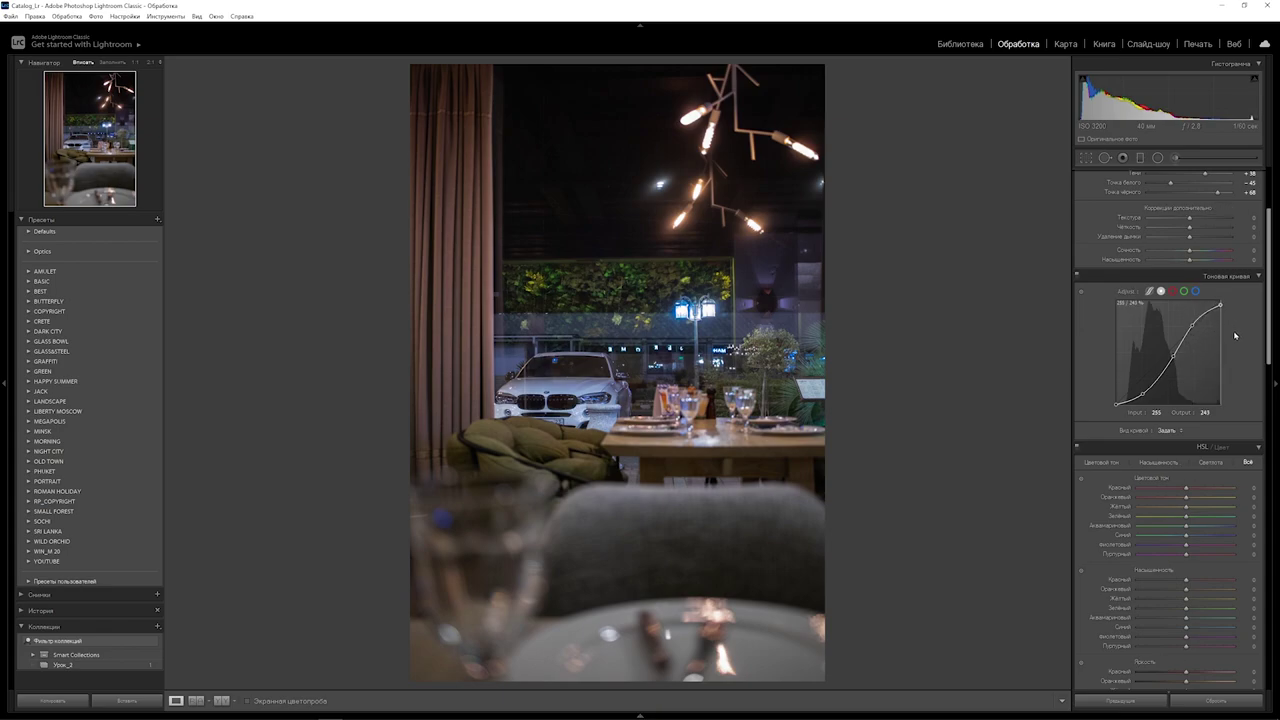
pyautogui.moveTo(1116, 403); pyautogui.dragTo(1102, 357)
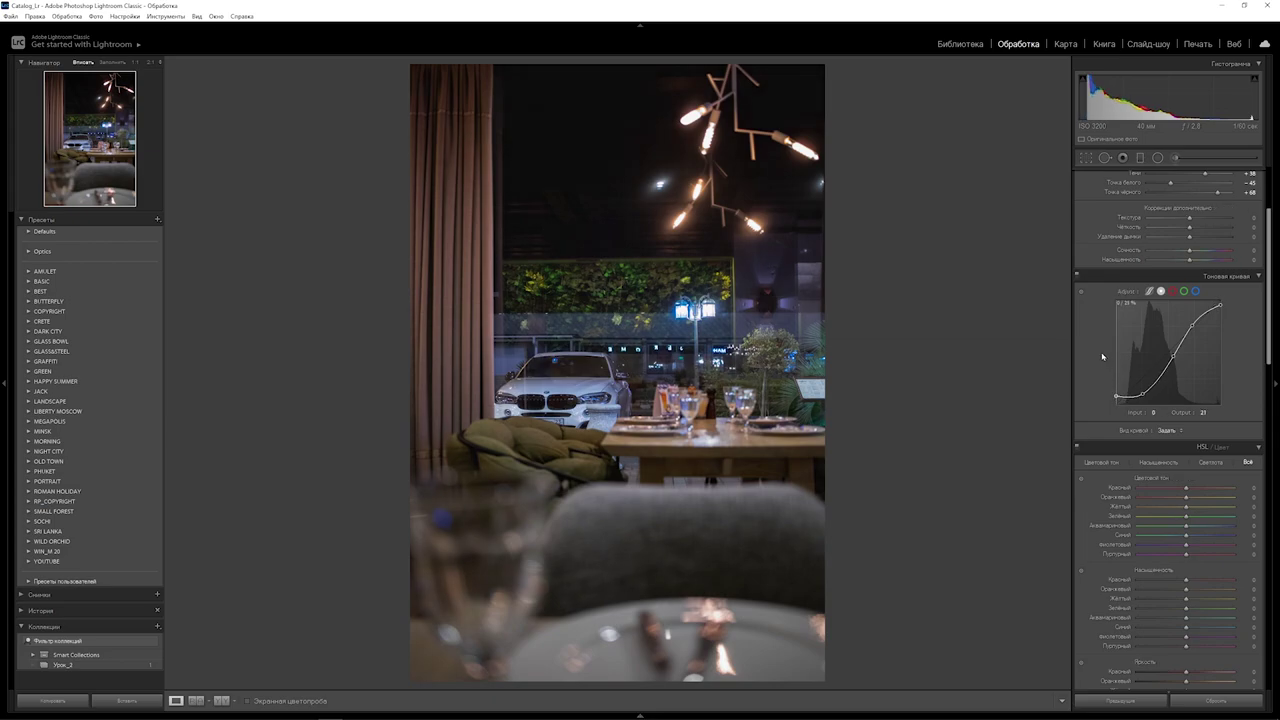
pyautogui.press('alt')
pyautogui.moveTo(1131, 403); pyautogui.dragTo(1130, 421)
pyautogui.press('alt')
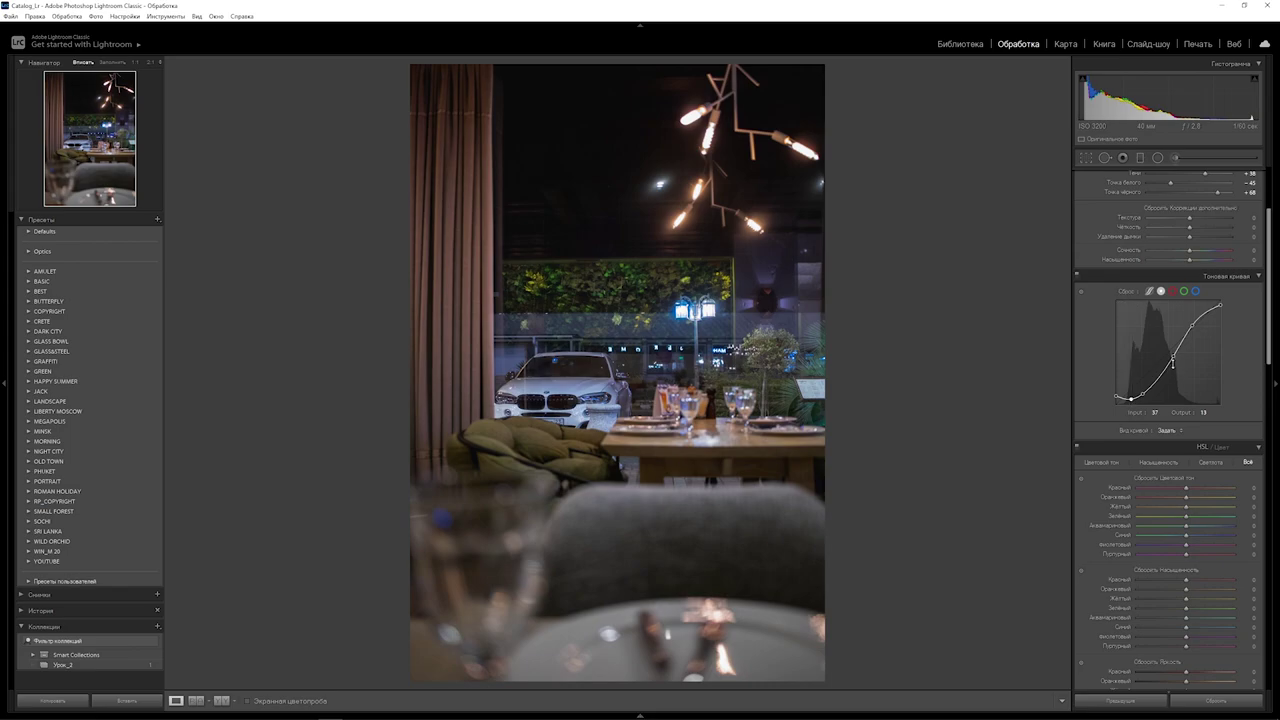
pyautogui.click(1164, 373)
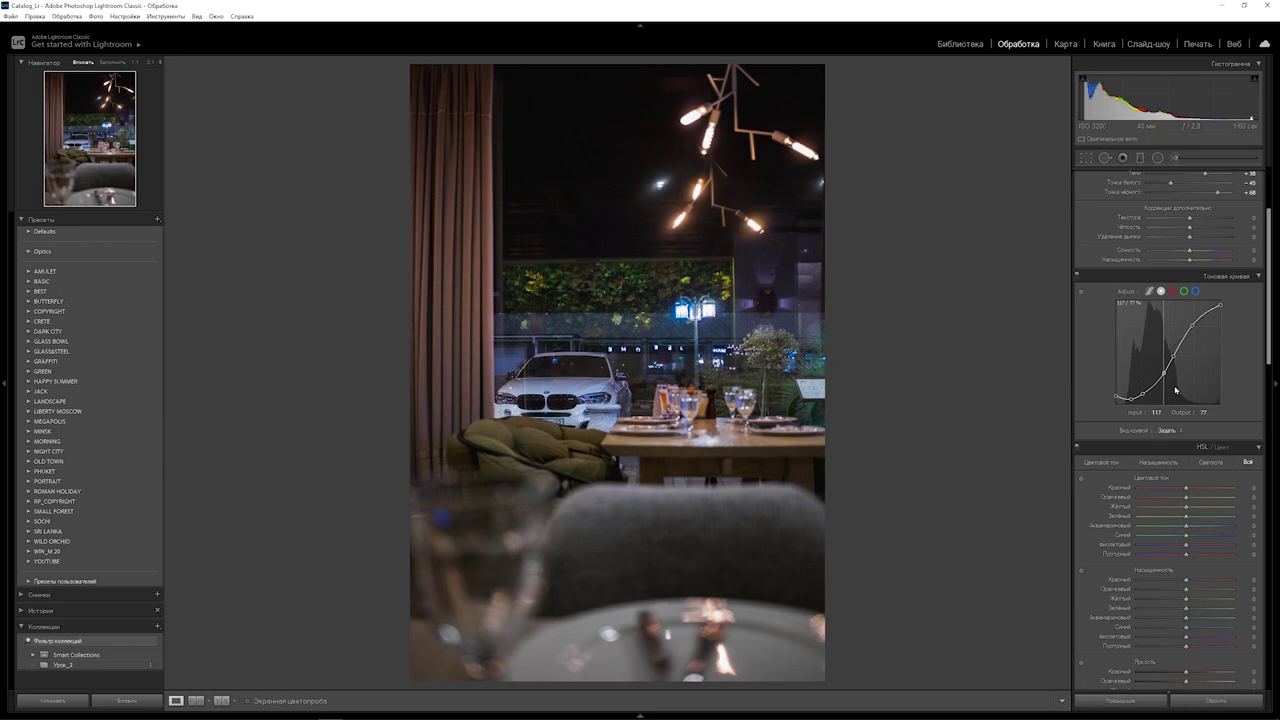
pyautogui.press('Down')
# Compare the edit with the original, then raise Exposure to +0.52.
pyautogui.press('\\')
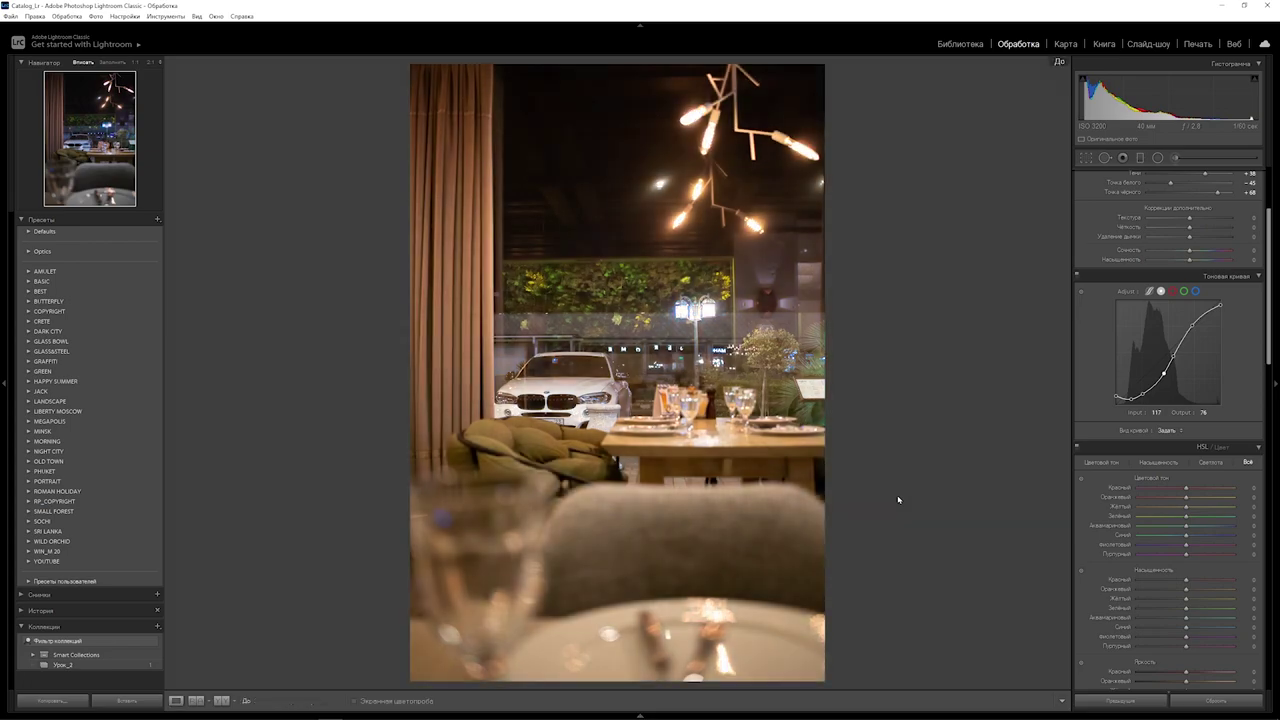
pyautogui.press('\\')
pyautogui.press('\\')
pyautogui.press('\\')
pyautogui.scroll(3, 1273, 295)
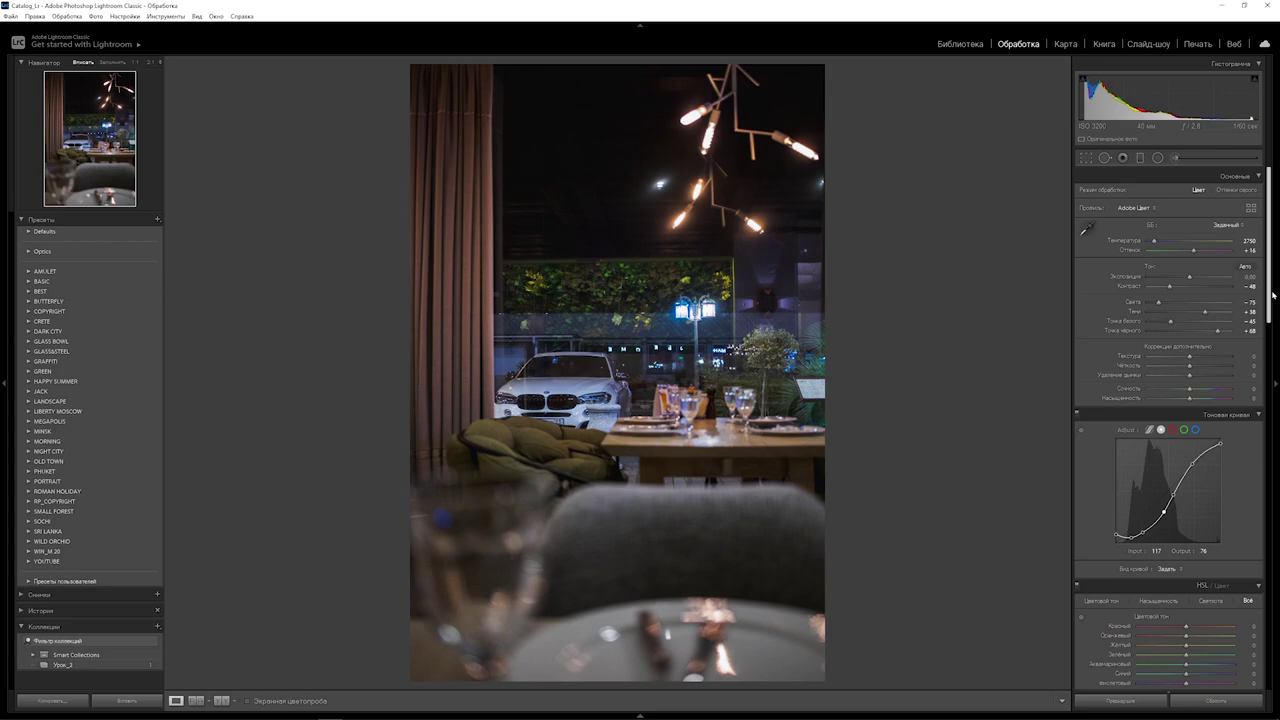
pyautogui.moveTo(1189, 277); pyautogui.dragTo(1213, 314)
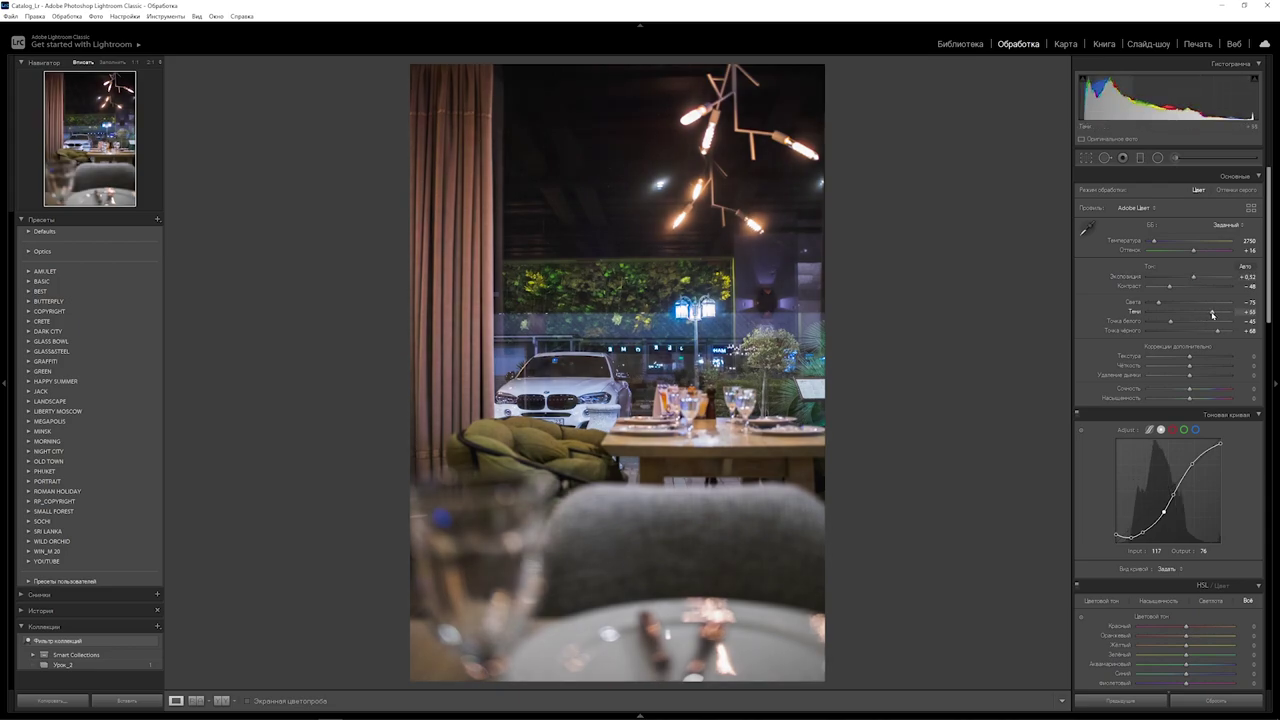
pyautogui.scroll(-5, 1197, 600)
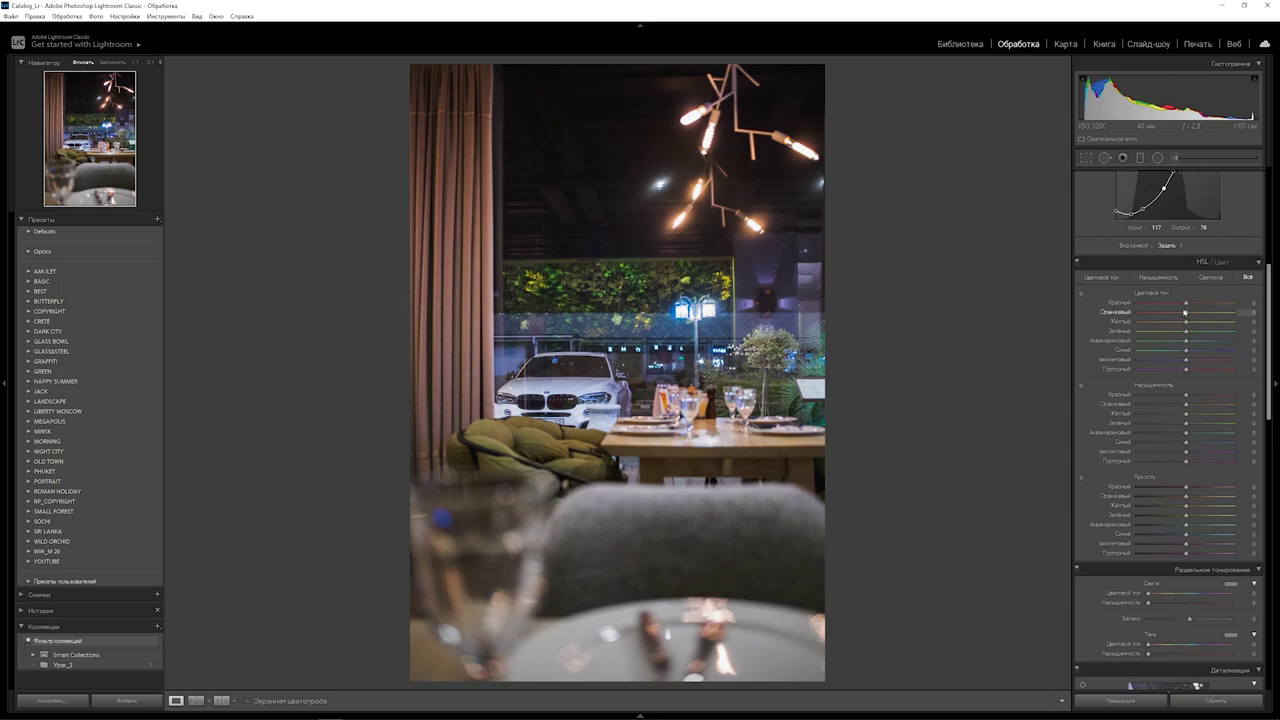
# Set HSL hues: red +7, orange −25, yellow −39, green −49, aqua +36, blue −12, purple −20, magenta +20.
pyautogui.moveTo(1186, 306); pyautogui.dragTo(1190, 306)
pyautogui.moveTo(1186, 312)
pyautogui.mouseDown()
pyautogui.moveTo(1141, 313)
pyautogui.moveTo(1177, 313)
pyautogui.moveTo(1167, 327)
pyautogui.mouseUp()
pyautogui.moveTo(1187, 334); pyautogui.dragTo(1163, 334)
pyautogui.moveTo(1186, 344); pyautogui.dragTo(1203, 344)
pyautogui.moveTo(1187, 354); pyautogui.dragTo(1182, 354)
pyautogui.moveTo(1185, 364); pyautogui.dragTo(1196, 371)
# Set saturation orange −29, yellow −62, green −60, purple −55, magenta −54, and blue luminance +23.
pyautogui.moveTo(1186, 404); pyautogui.dragTo(997, 428)
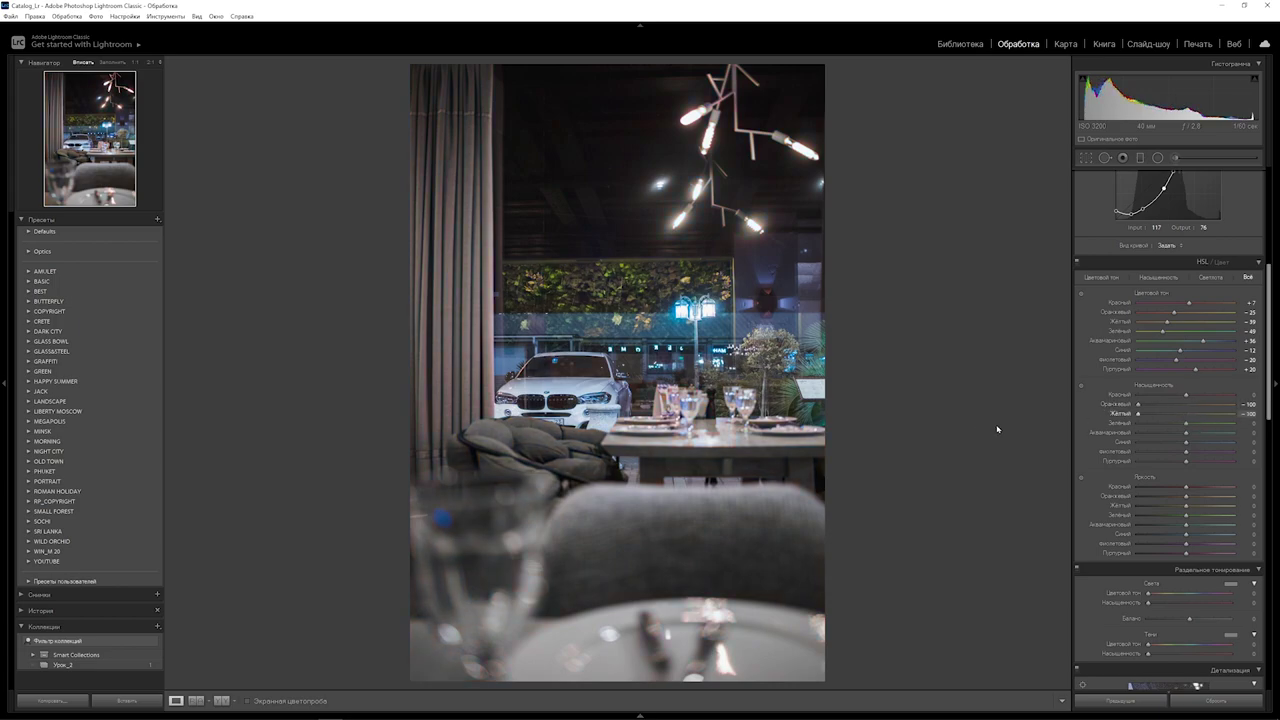
pyautogui.moveTo(1186, 442); pyautogui.dragTo(1020, 443)
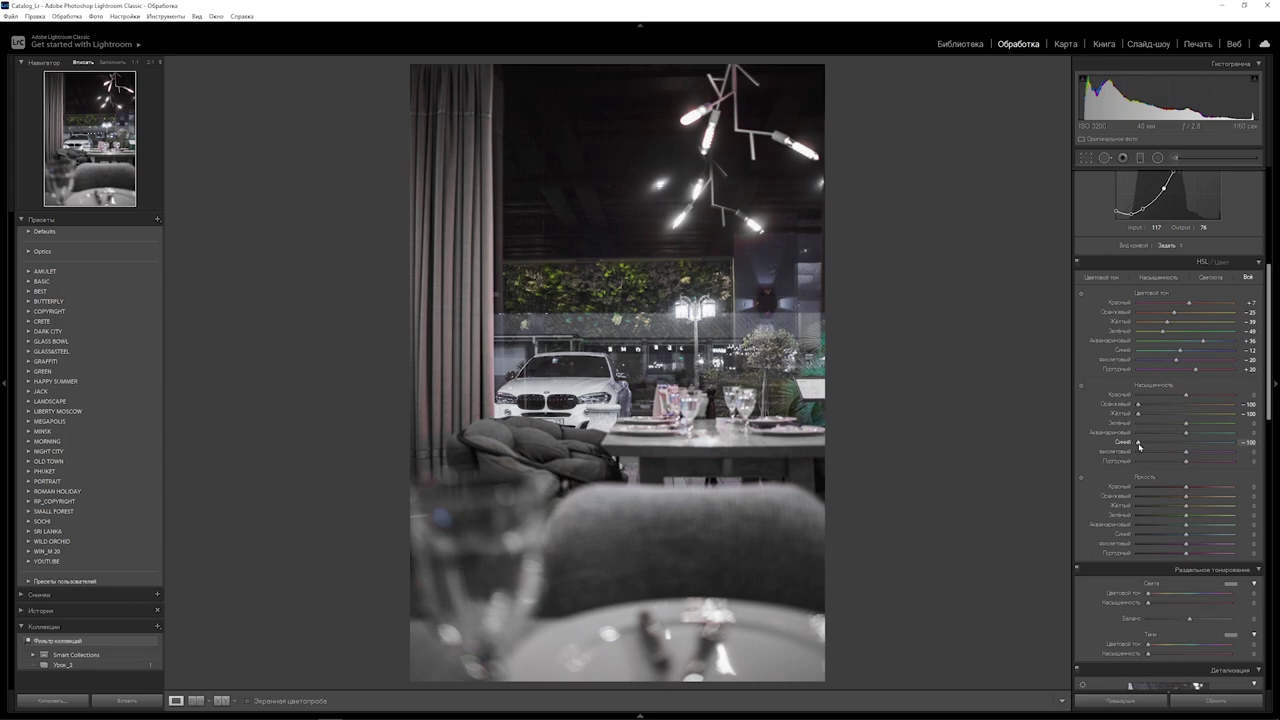
pyautogui.moveTo(1138, 443); pyautogui.dragTo(1187, 444)
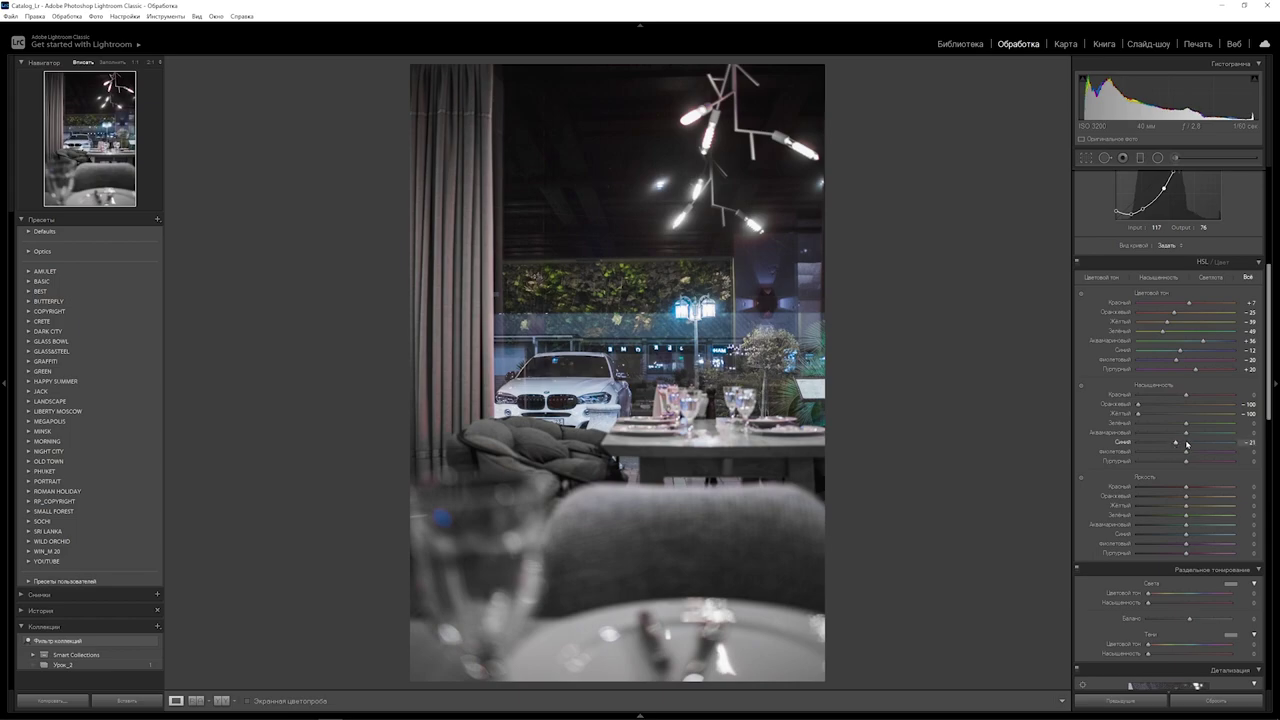
pyautogui.moveTo(1137, 404)
pyautogui.mouseDown()
pyautogui.moveTo(1174, 403)
pyautogui.moveTo(1157, 415)
pyautogui.mouseUp()
pyautogui.moveTo(1186, 427); pyautogui.dragTo(1158, 426)
pyautogui.moveTo(1186, 452); pyautogui.dragTo(1161, 462)
pyautogui.moveTo(1186, 538); pyautogui.dragTo(1206, 536)
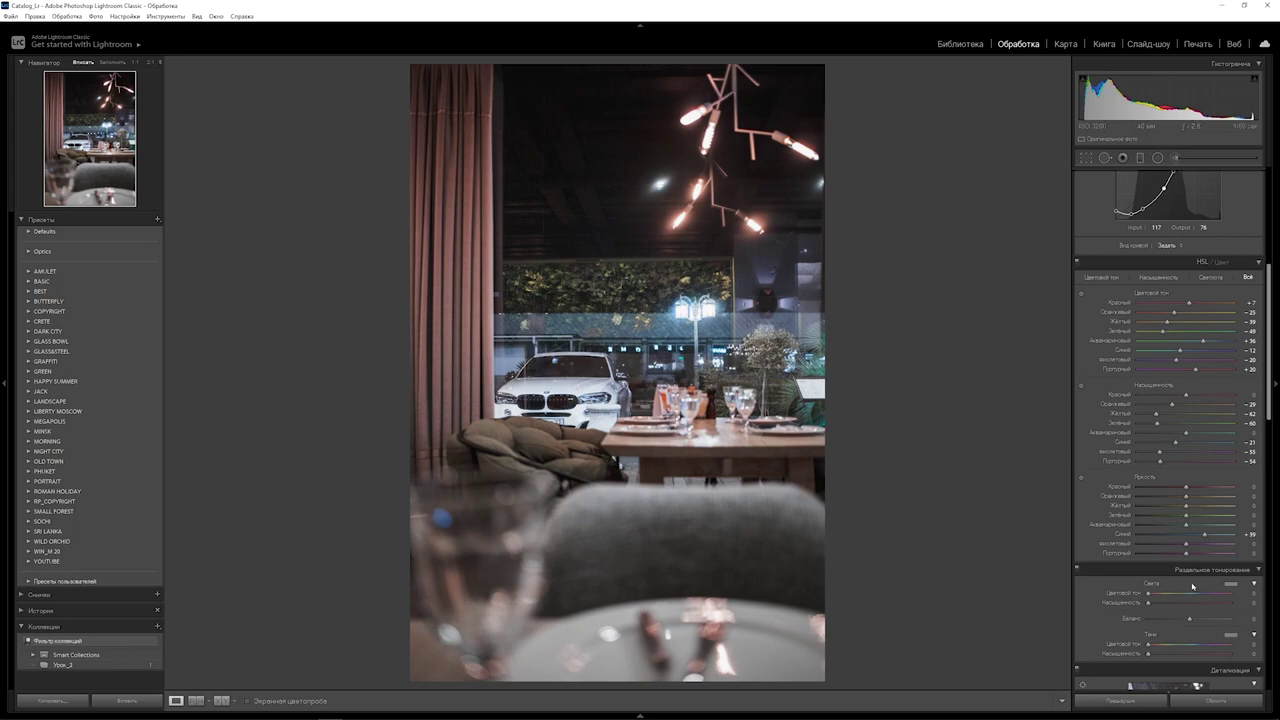
pyautogui.moveTo(1201, 539); pyautogui.dragTo(1197, 541)
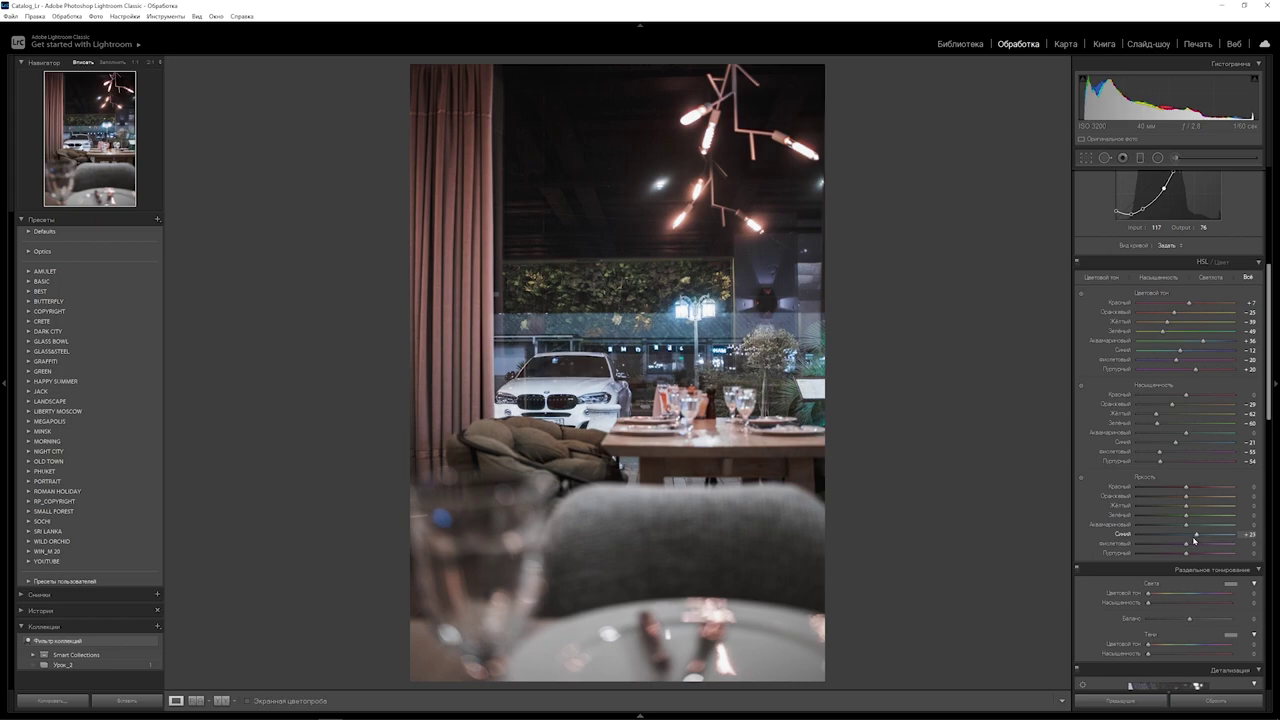
# Enable chromatic aberration removal in the Lens Corrections panel.
pyautogui.scroll(-5, 1194, 541)
pyautogui.scroll(-3, 1194, 541)
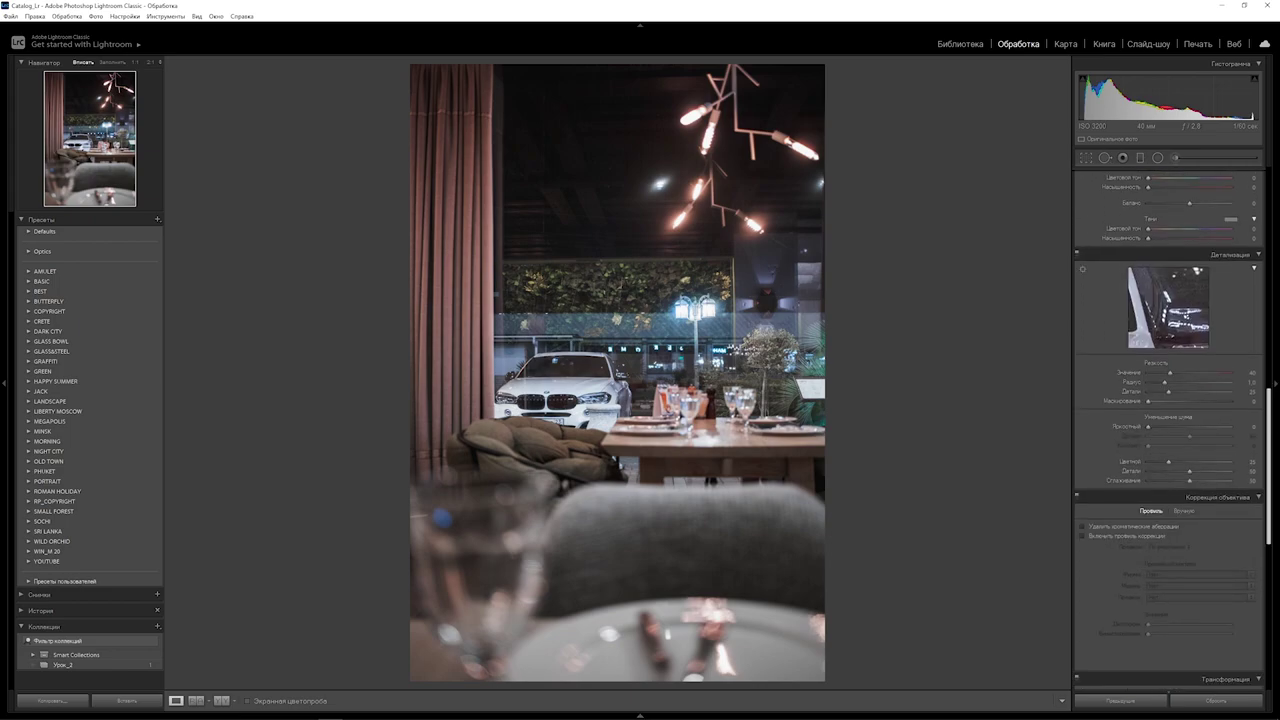
pyautogui.scroll(-3, 1194, 541)
pyautogui.scroll(-3, 1194, 541)
pyautogui.click(1083, 416)
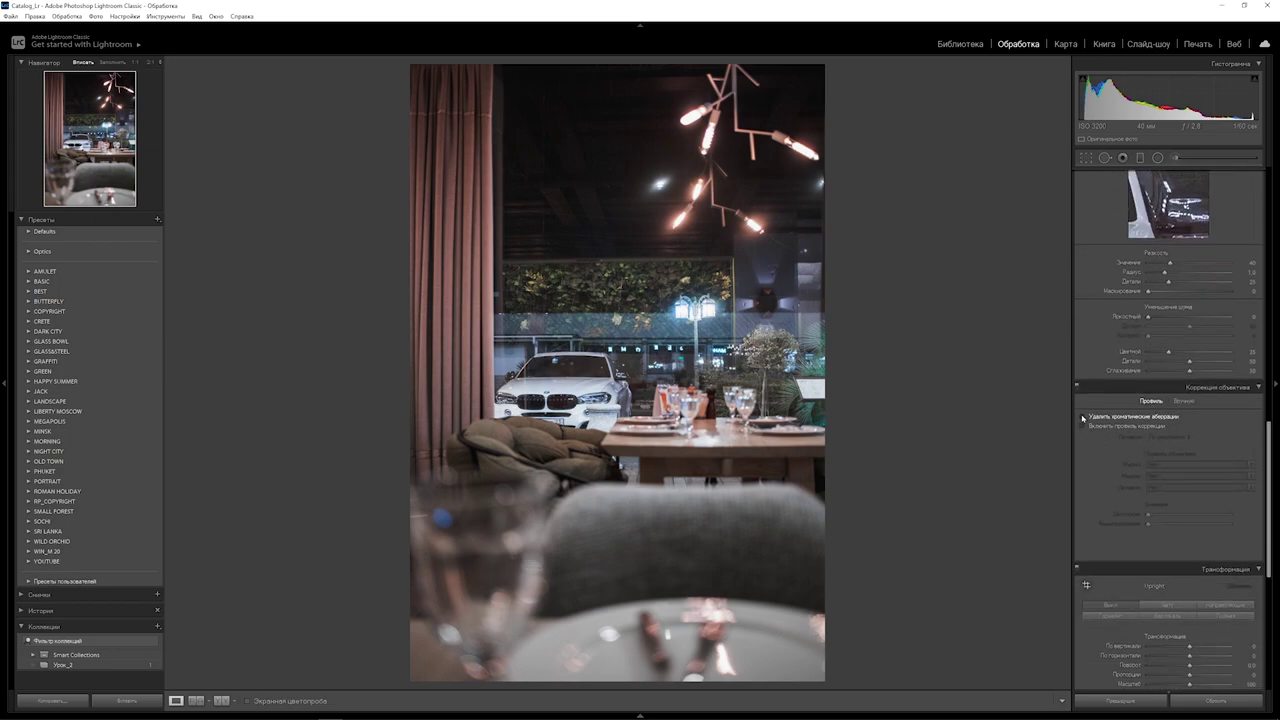
# Add a −20 post-crop vignette to darken the photo's edges.
pyautogui.scroll(-5, 1268, 453)
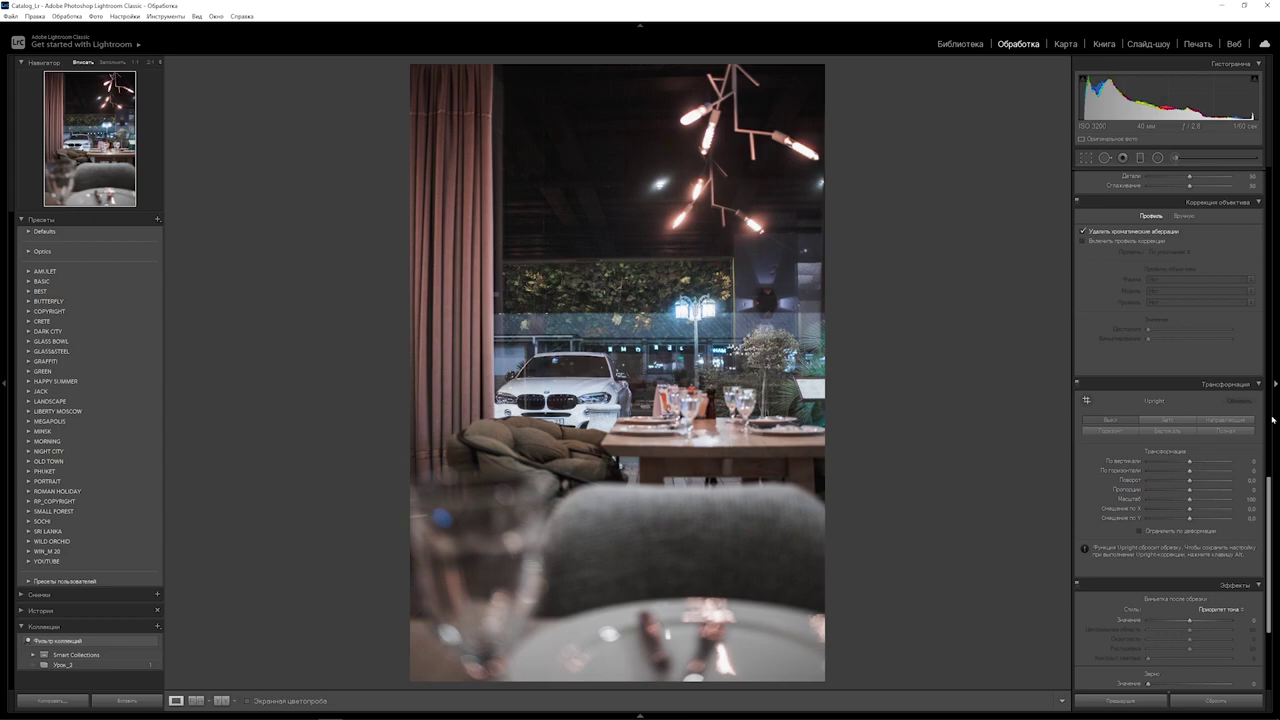
pyautogui.click(1226, 384)
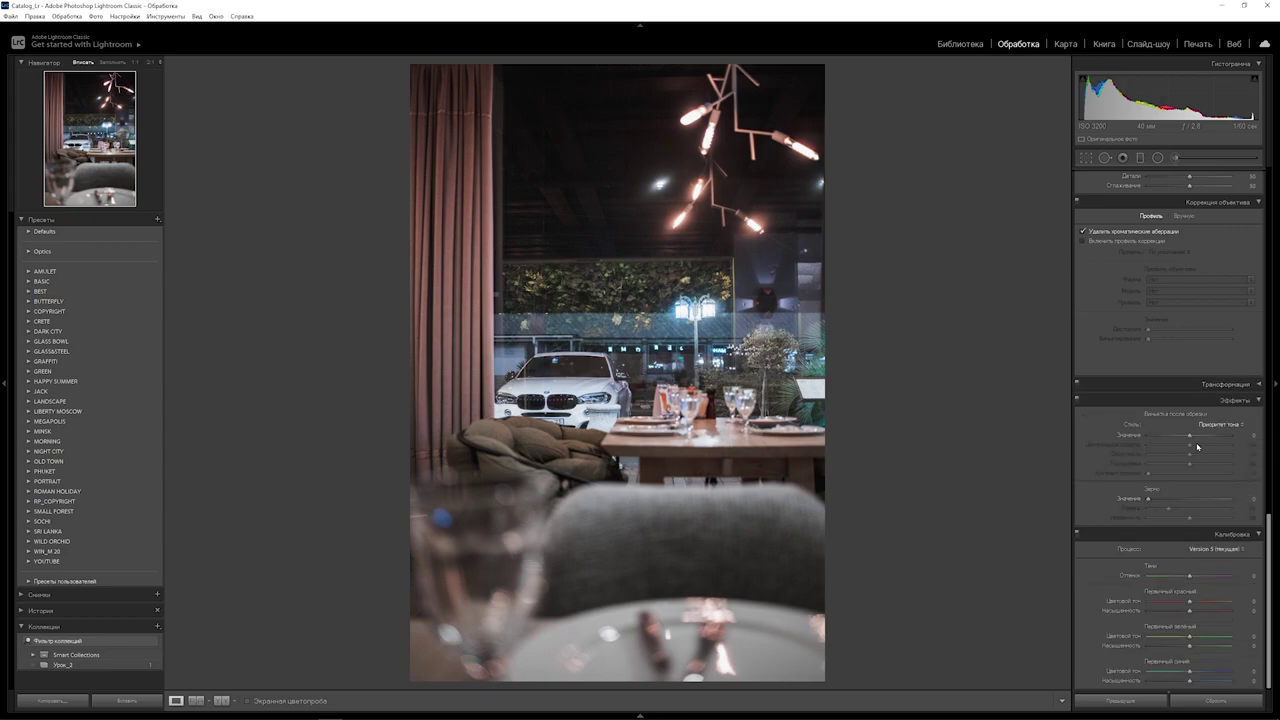
pyautogui.moveTo(1190, 435); pyautogui.dragTo(1180, 437)
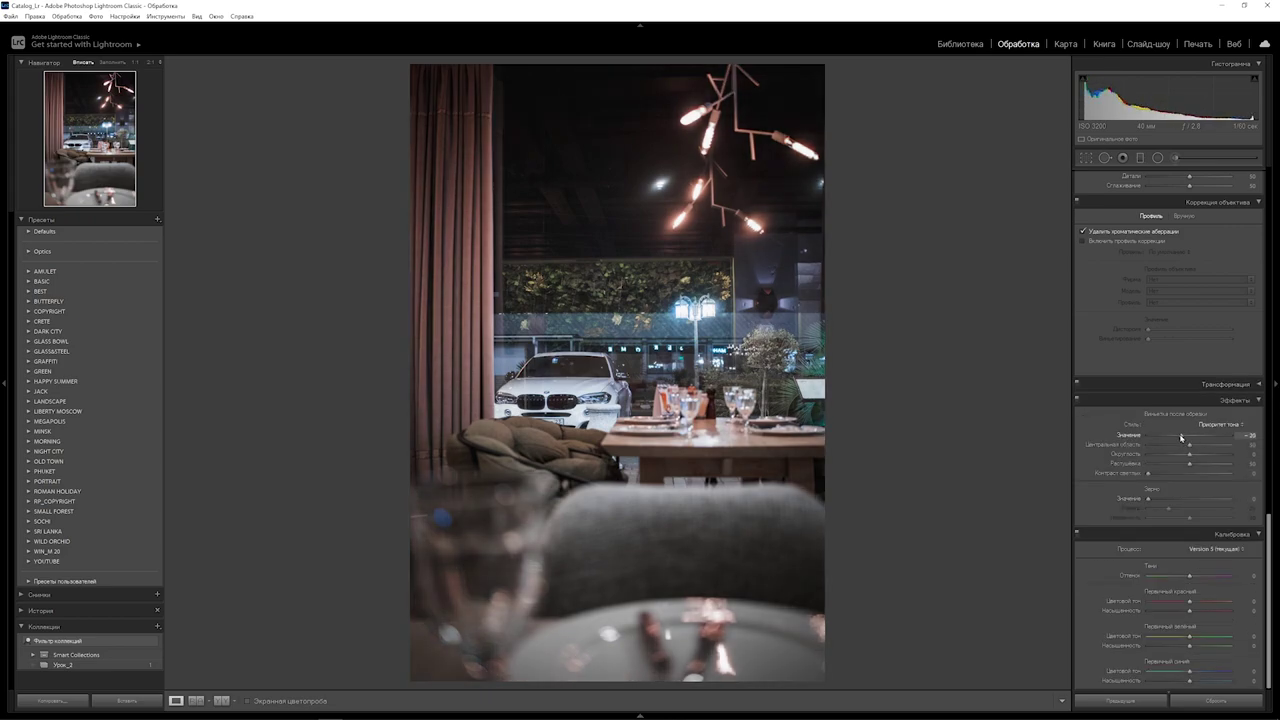
pyautogui.scroll(3, 1181, 437)
pyautogui.scroll(3, 1181, 437)
pyautogui.scroll(2, 1181, 437)
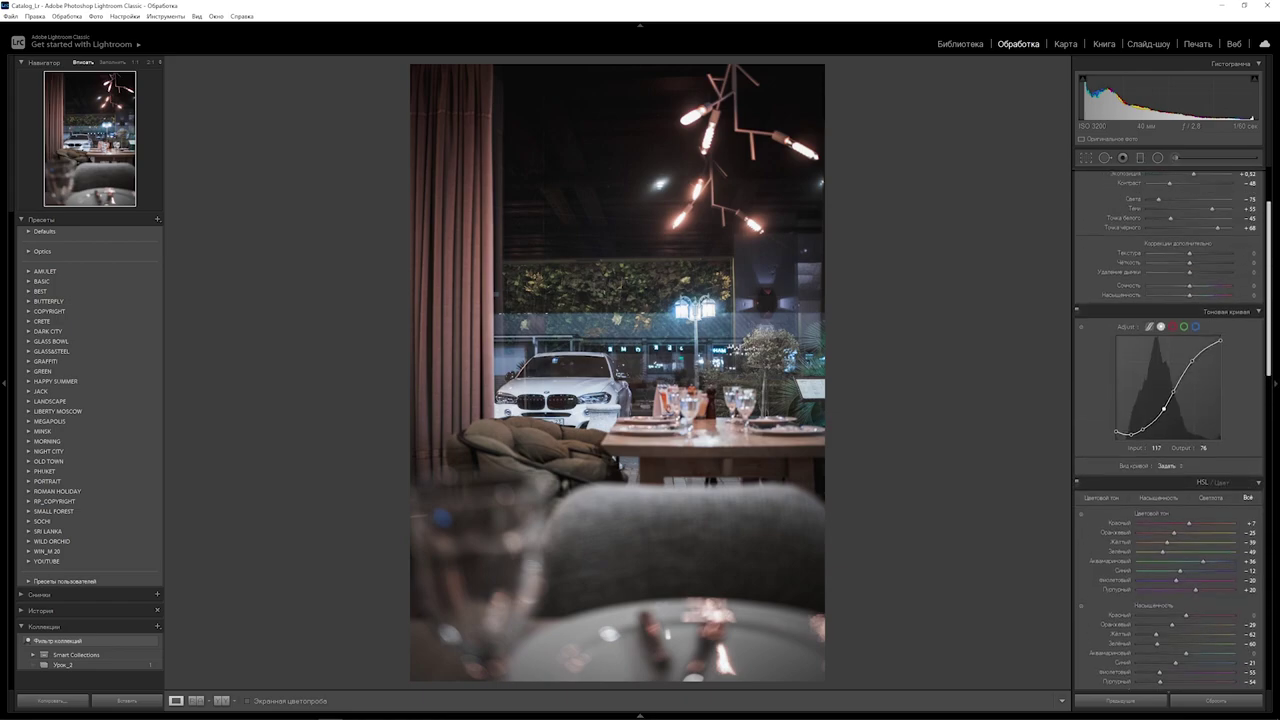
pyautogui.scroll(2, 1181, 437)
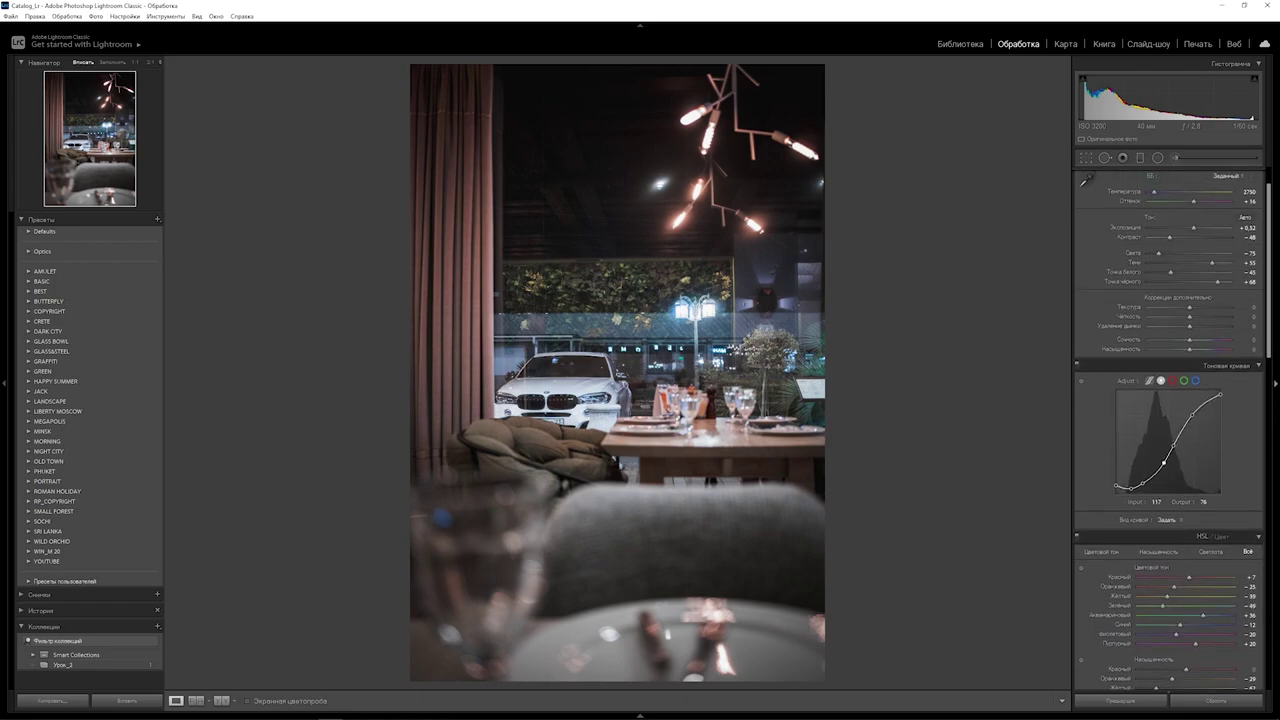
# Pull down the shadows of the Red and Green channel curves to tint shadows teal.
pyautogui.click(1172, 381)
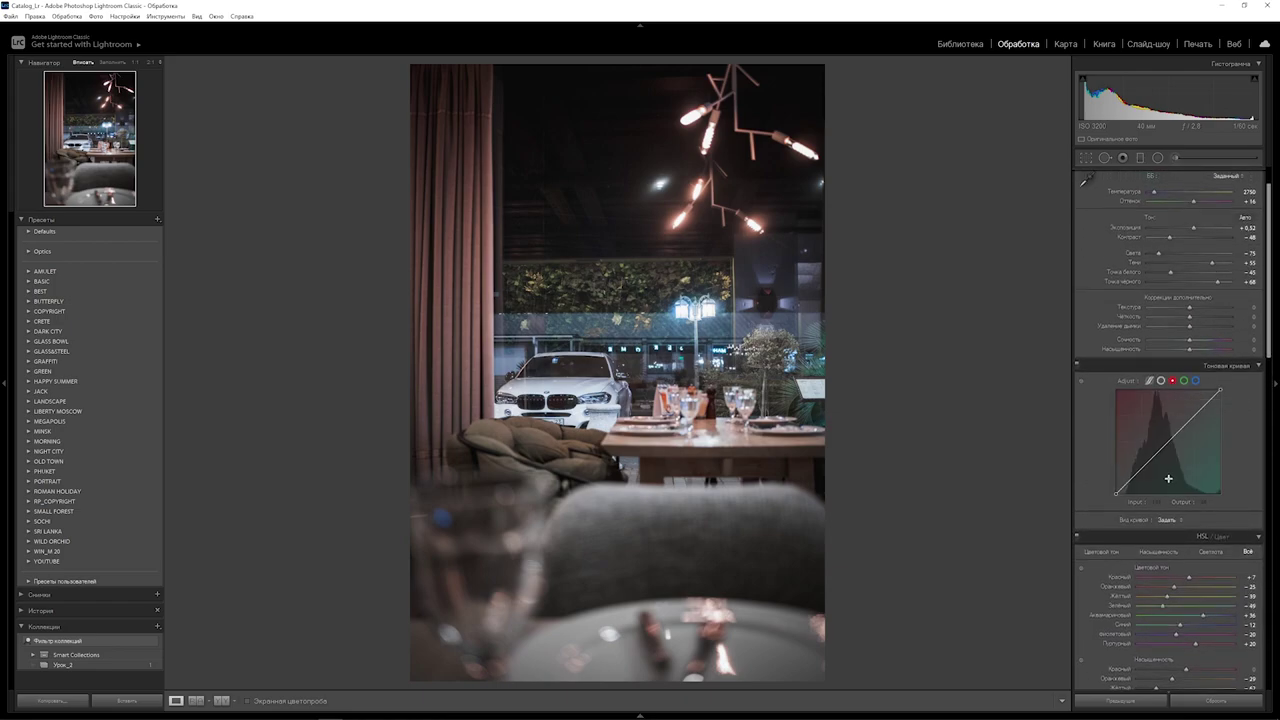
pyautogui.press('alt')
pyautogui.moveTo(1142, 472); pyautogui.dragTo(1147, 520)
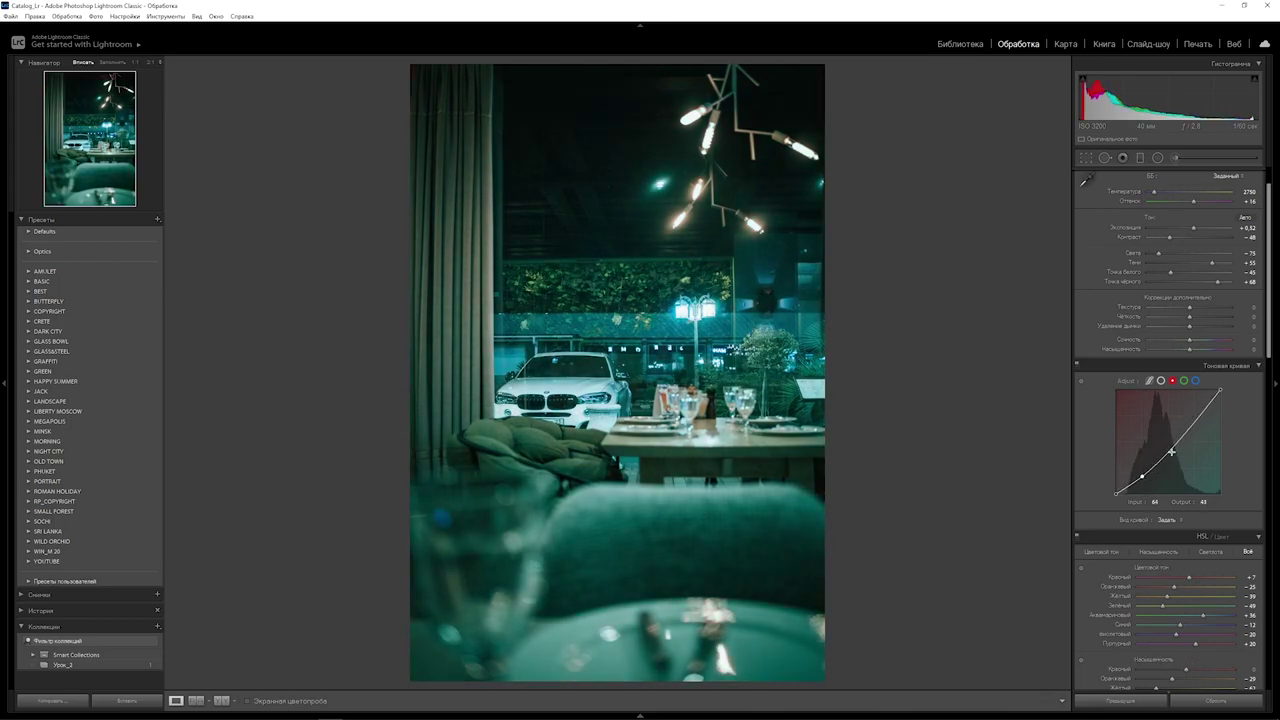
pyautogui.moveTo(1170, 452); pyautogui.dragTo(1161, 406)
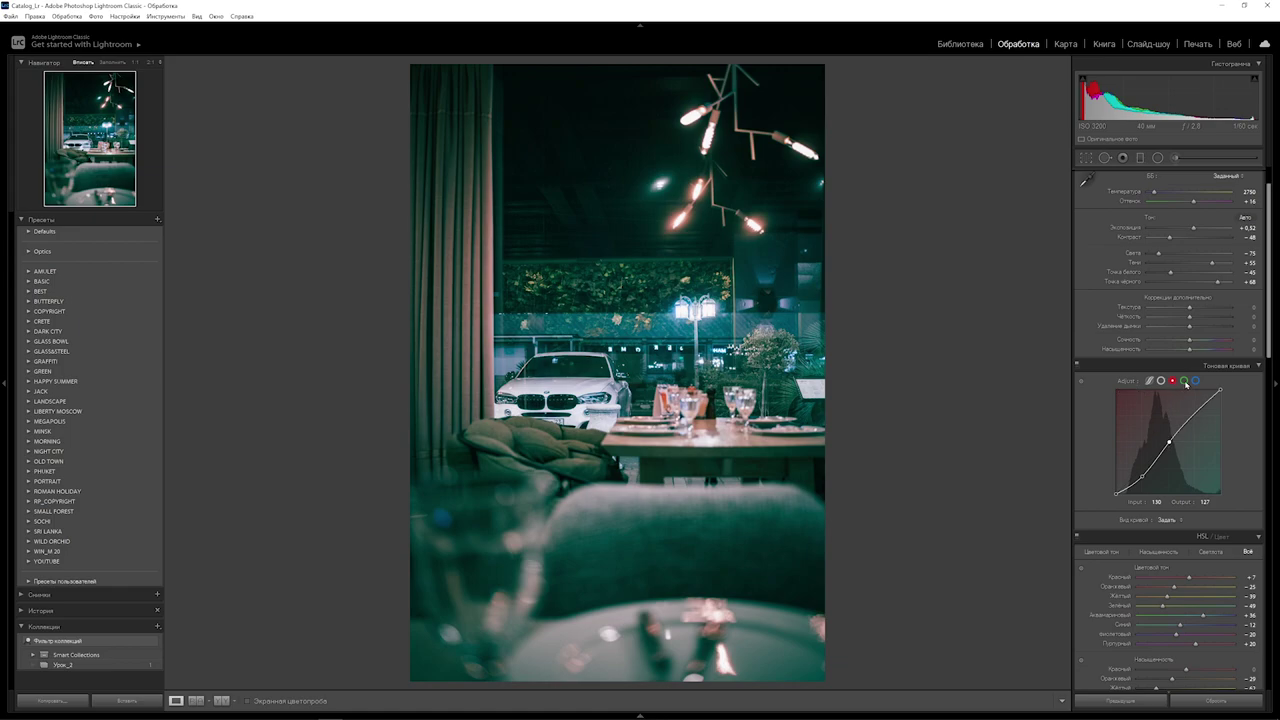
pyautogui.click(1185, 381)
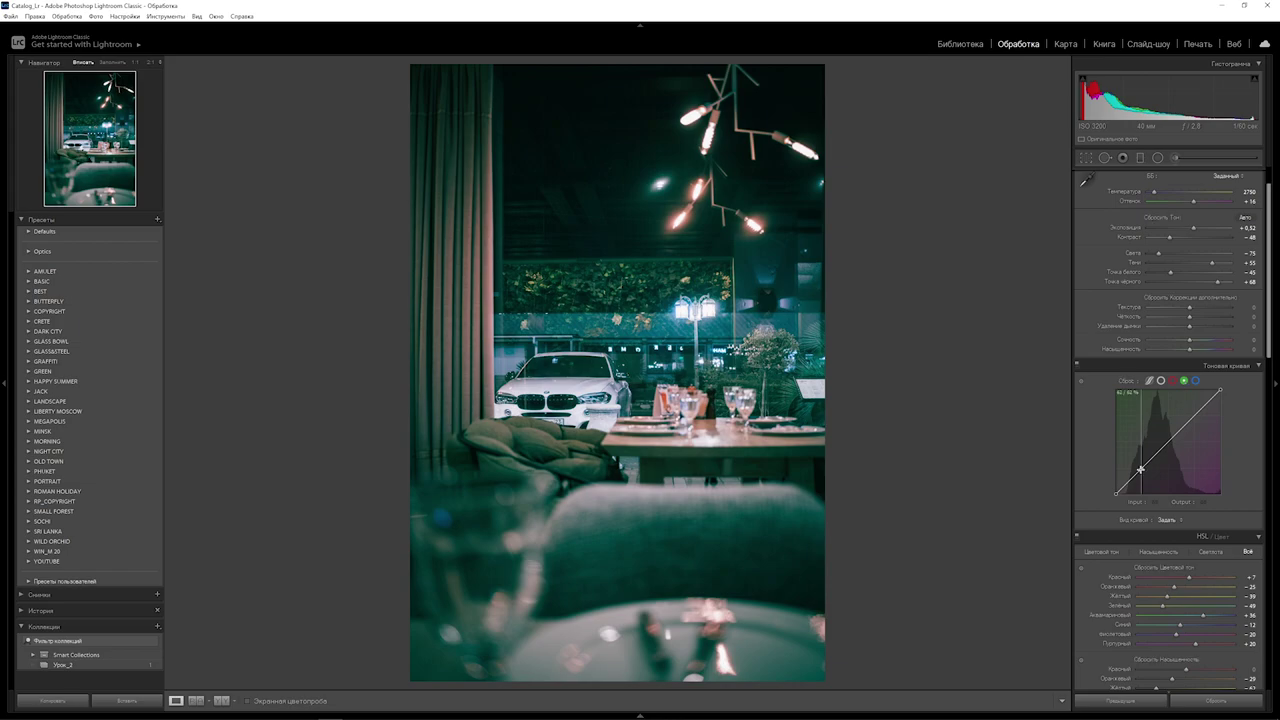
pyautogui.moveTo(1140, 470); pyautogui.dragTo(1156, 508)
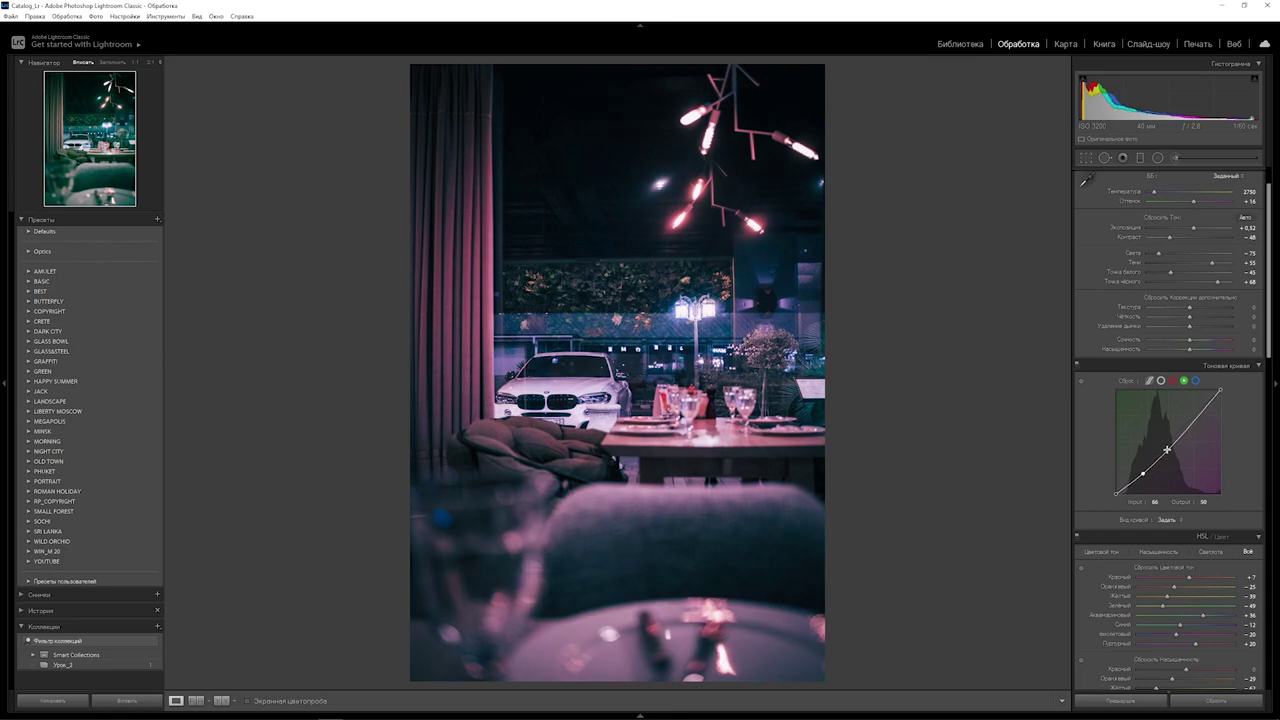
pyautogui.moveTo(1172, 451); pyautogui.dragTo(1170, 440)
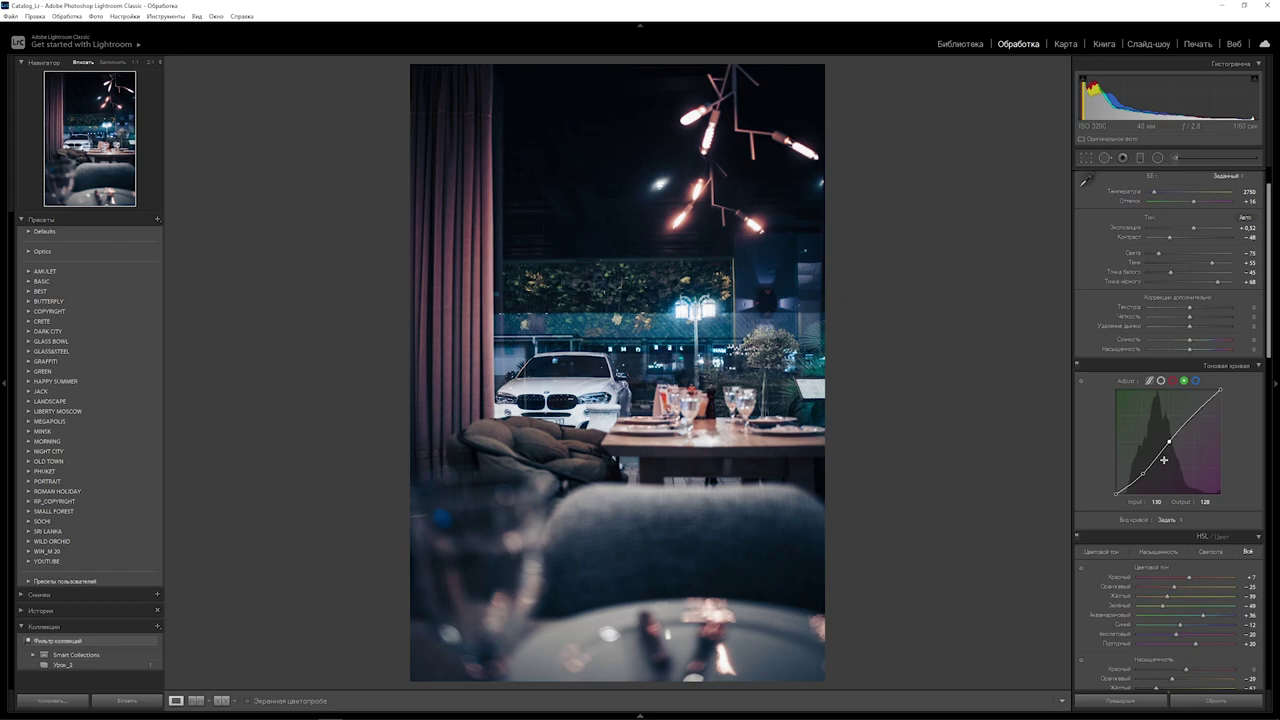
# Lower the Blue curve's shadows, nudge the red shadow point, and raise Texture to +21.
pyautogui.click(1195, 381)
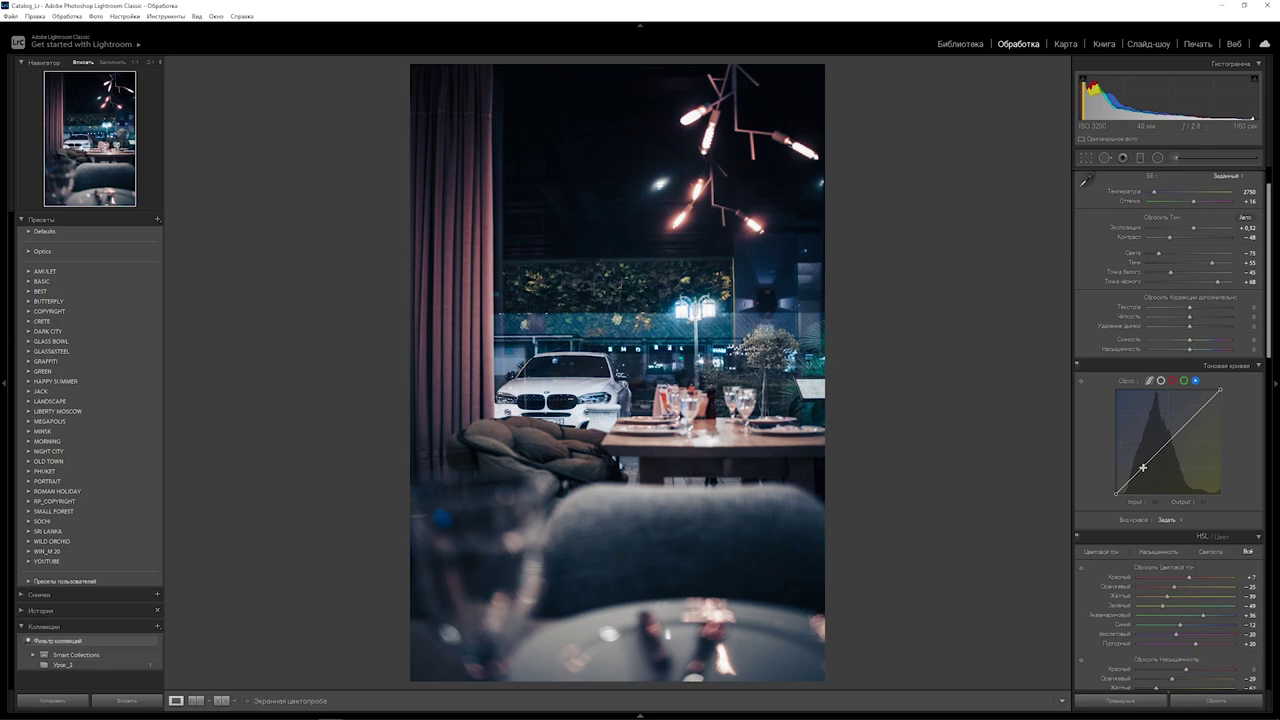
pyautogui.moveTo(1143, 467); pyautogui.dragTo(1143, 521)
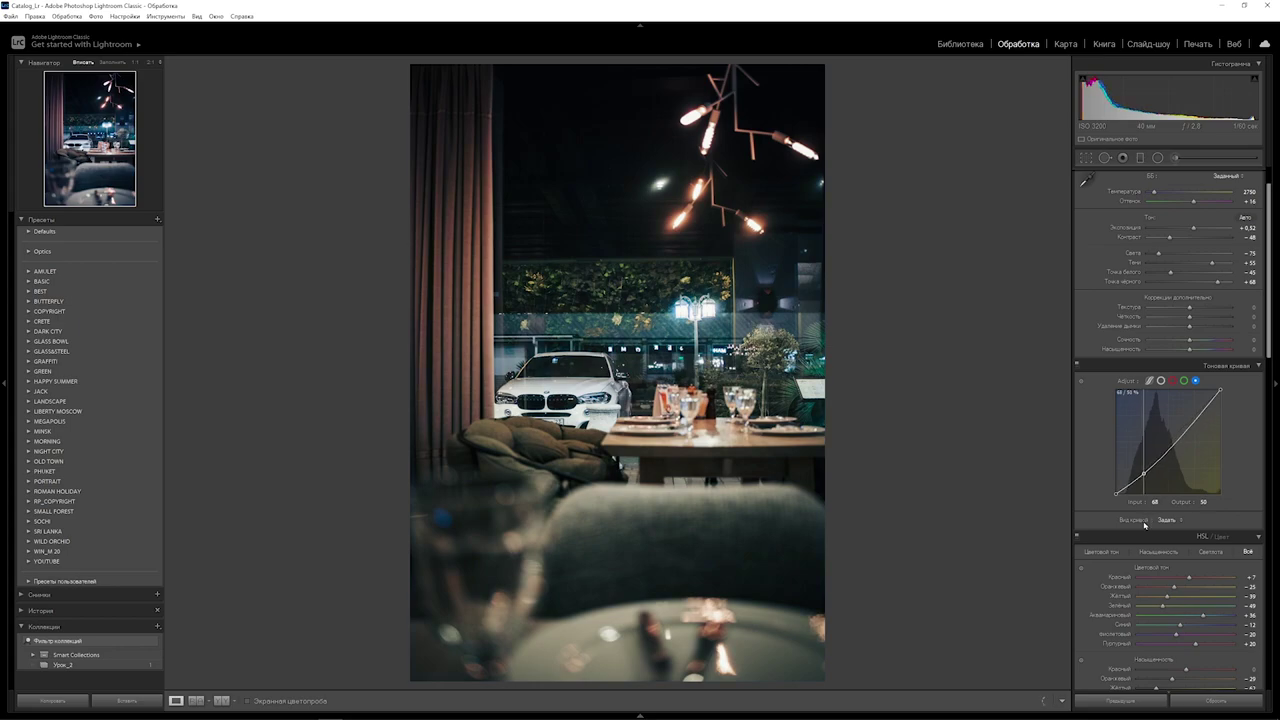
pyautogui.click(1170, 441)
pyautogui.click(1184, 381)
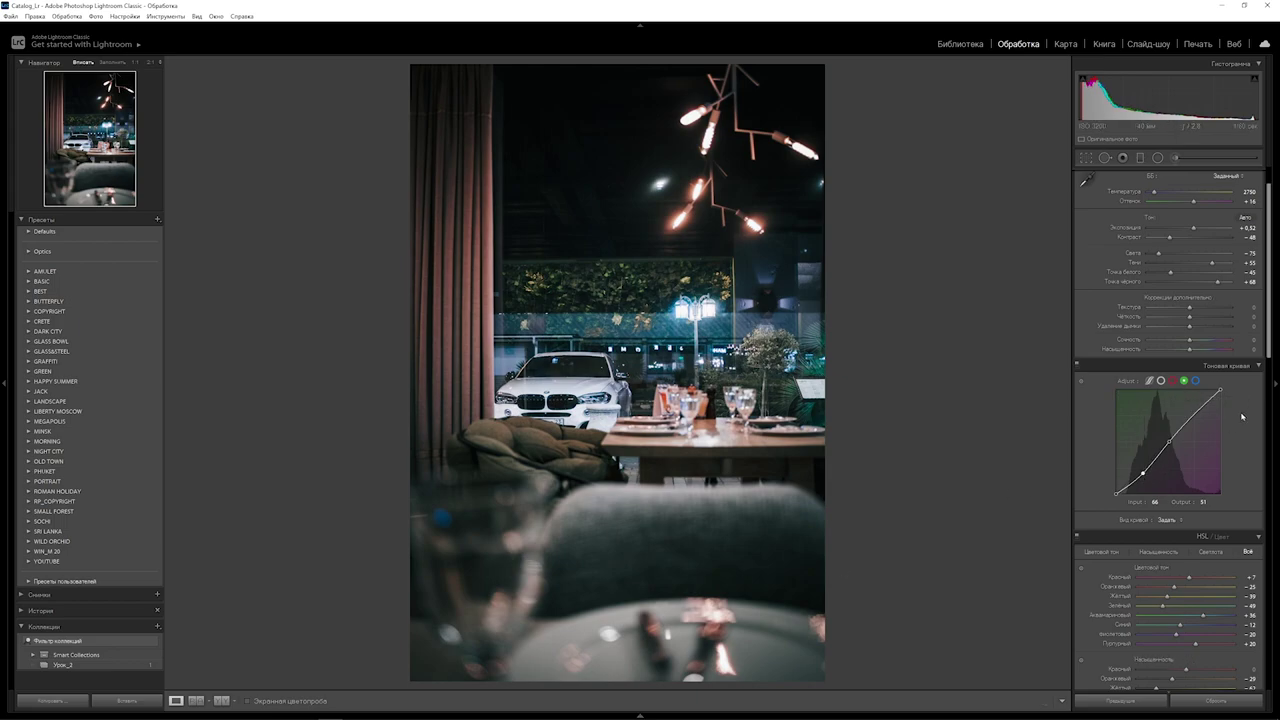
pyautogui.click(1172, 381)
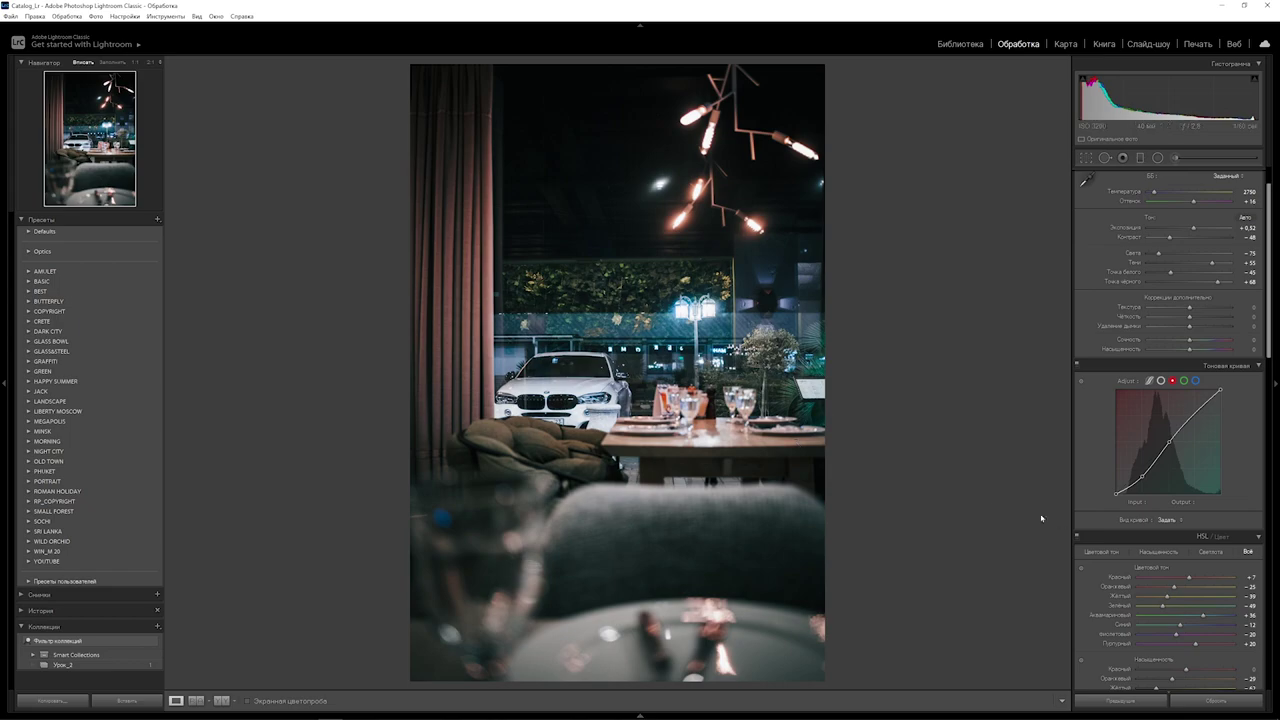
pyautogui.moveTo(1143, 479); pyautogui.dragTo(1143, 481)
pyautogui.moveTo(1189, 310)
pyautogui.mouseDown()
pyautogui.moveTo(1179, 351)
pyautogui.moveTo(1202, 342)
pyautogui.mouseUp()
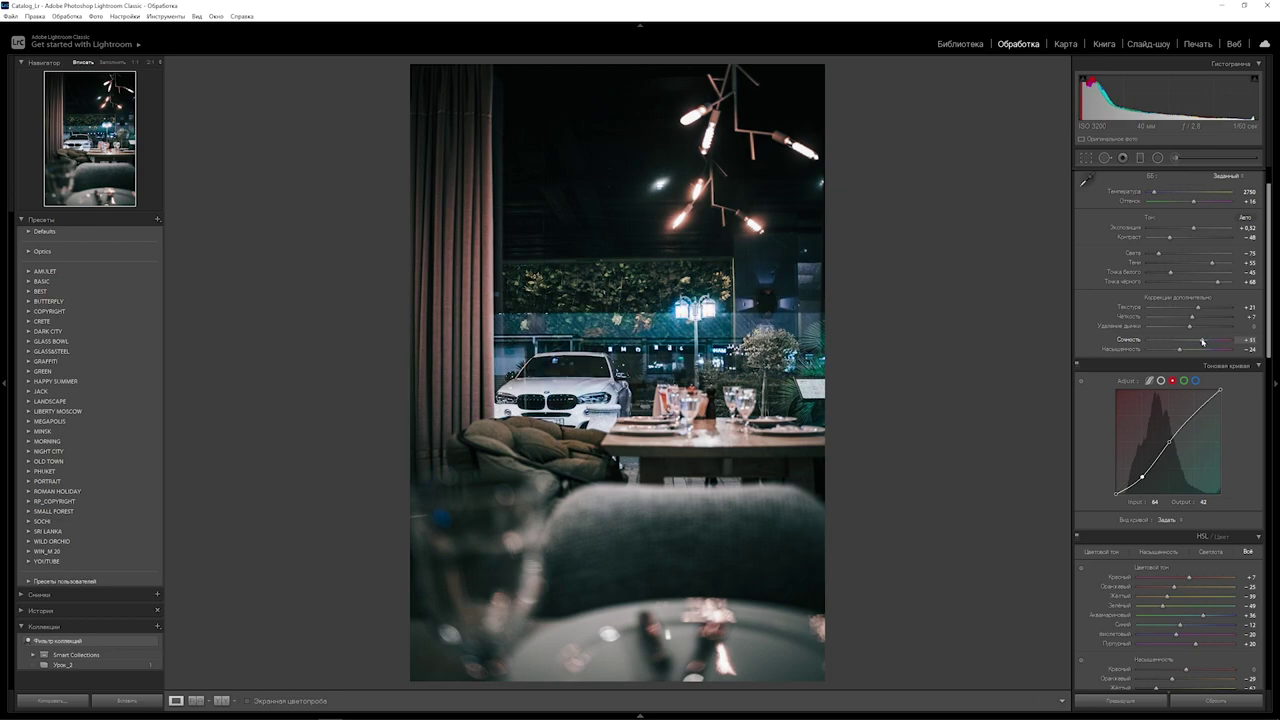
# Set split-toning Shadows to hue 190 and saturation 5.
pyautogui.scroll(1, 1206, 318)
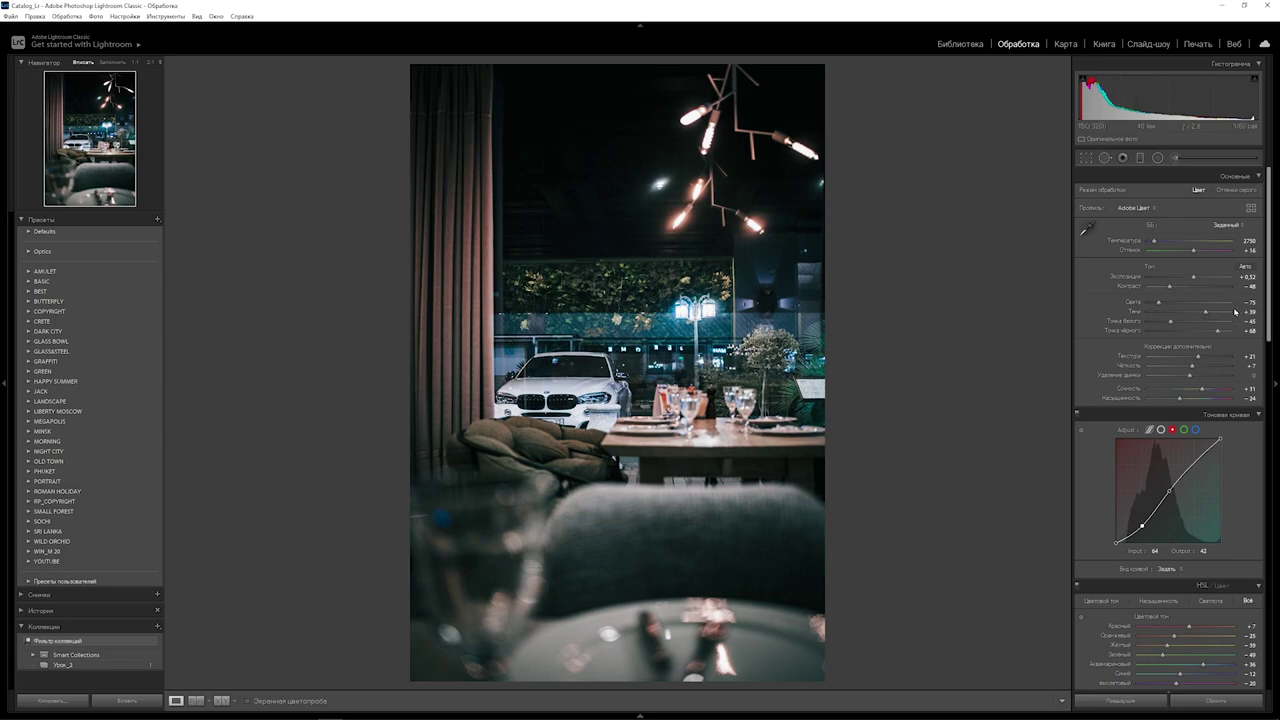
pyautogui.scroll(-5, 1240, 330)
pyautogui.scroll(-6, 1255, 390)
pyautogui.scroll(-5, 1270, 440)
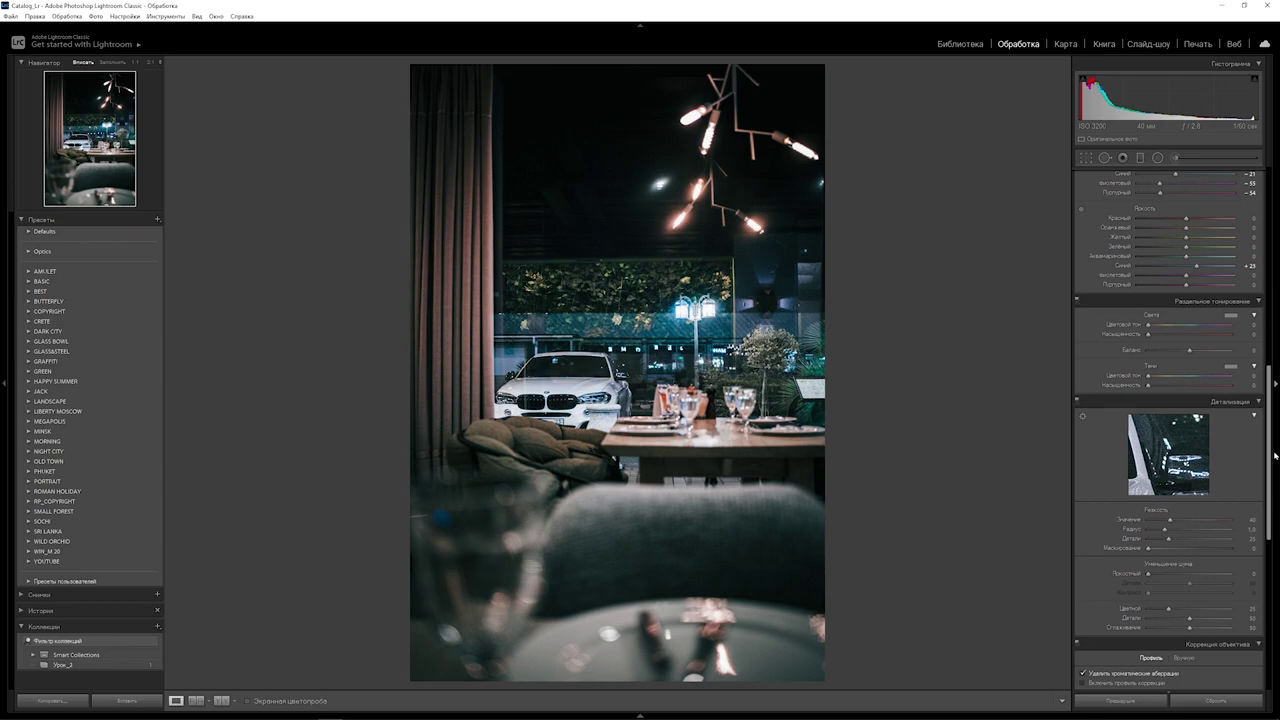
pyautogui.click(1245, 376)
pyautogui.write('19')
pyautogui.press('Tab')
pyautogui.write('5')
pyautogui.press('Return')
# Set split-toning Highlights to hue 37 and saturation 12.
pyautogui.click(1246, 325)
pyautogui.press('Tab')
pyautogui.press('Return')
pyautogui.scroll(5, 1273, 432)
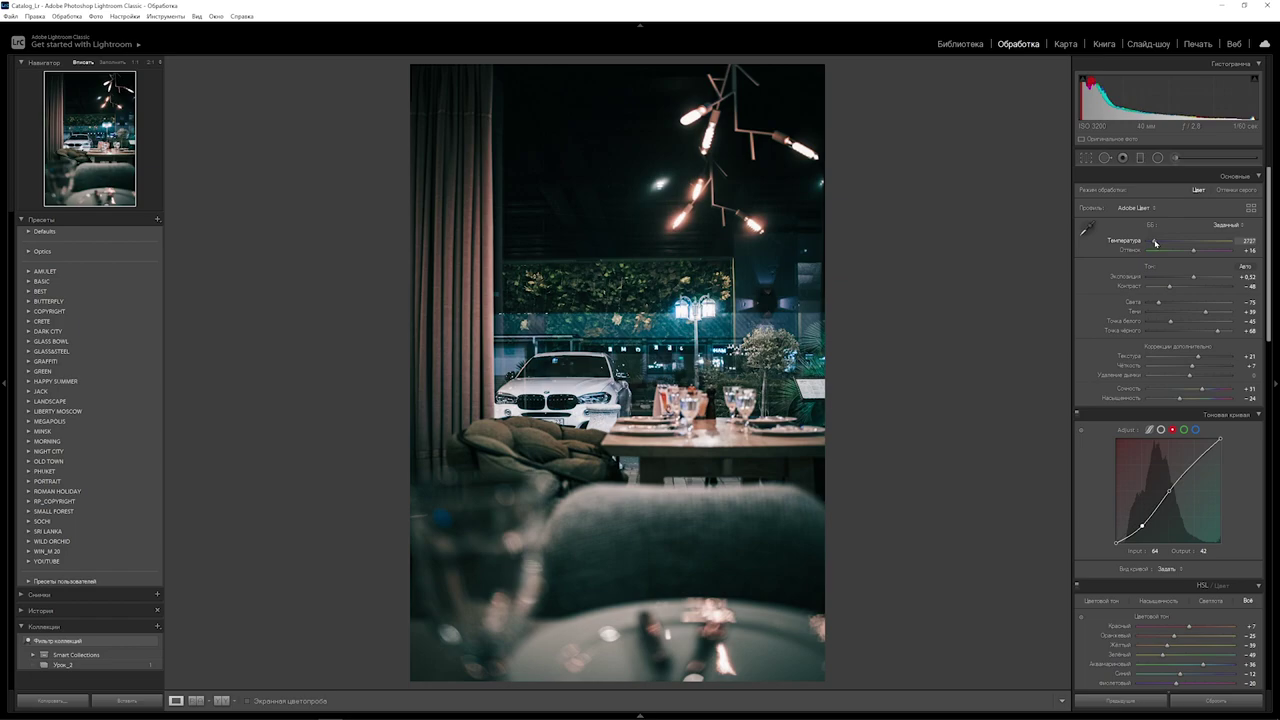
# Warm the Temperature to about 3050, lower Saturation to −16, and show the RGB tone curve.
pyautogui.moveTo(1155, 242); pyautogui.dragTo(1156, 242)
pyautogui.moveTo(1157, 242); pyautogui.dragTo(1152, 245)
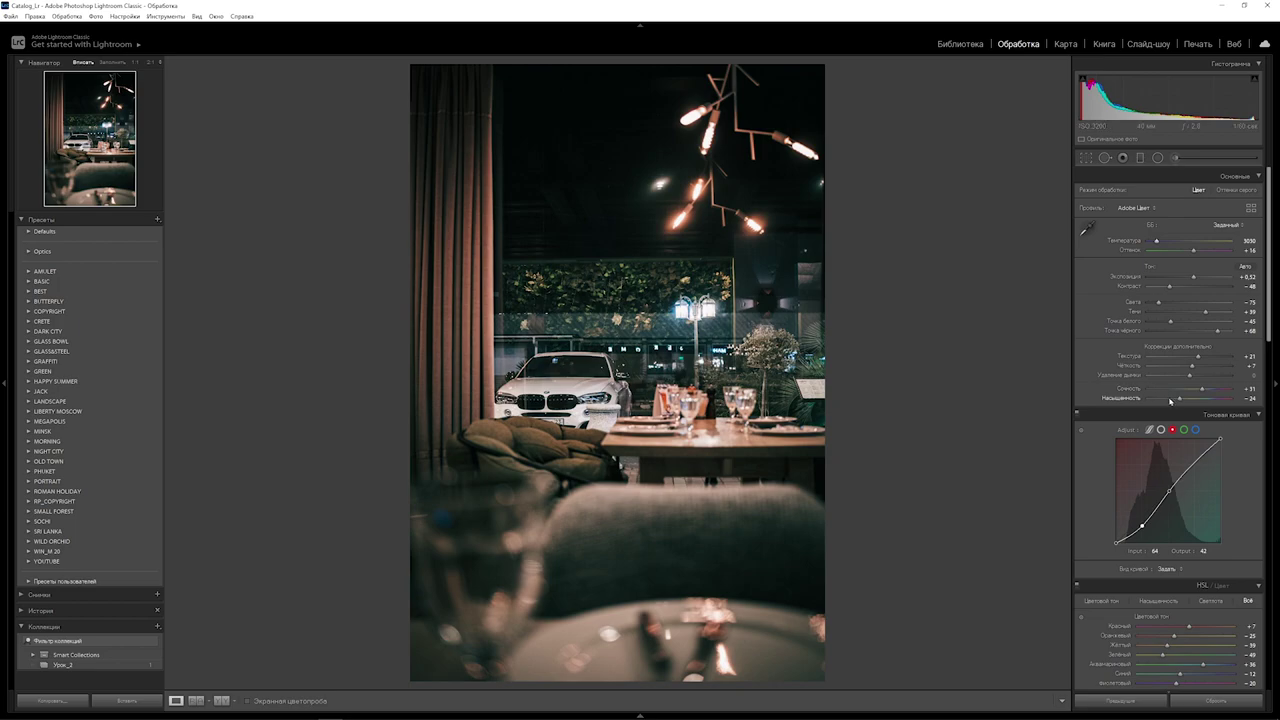
pyautogui.moveTo(1180, 401); pyautogui.dragTo(1183, 400)
pyautogui.click(1161, 430)
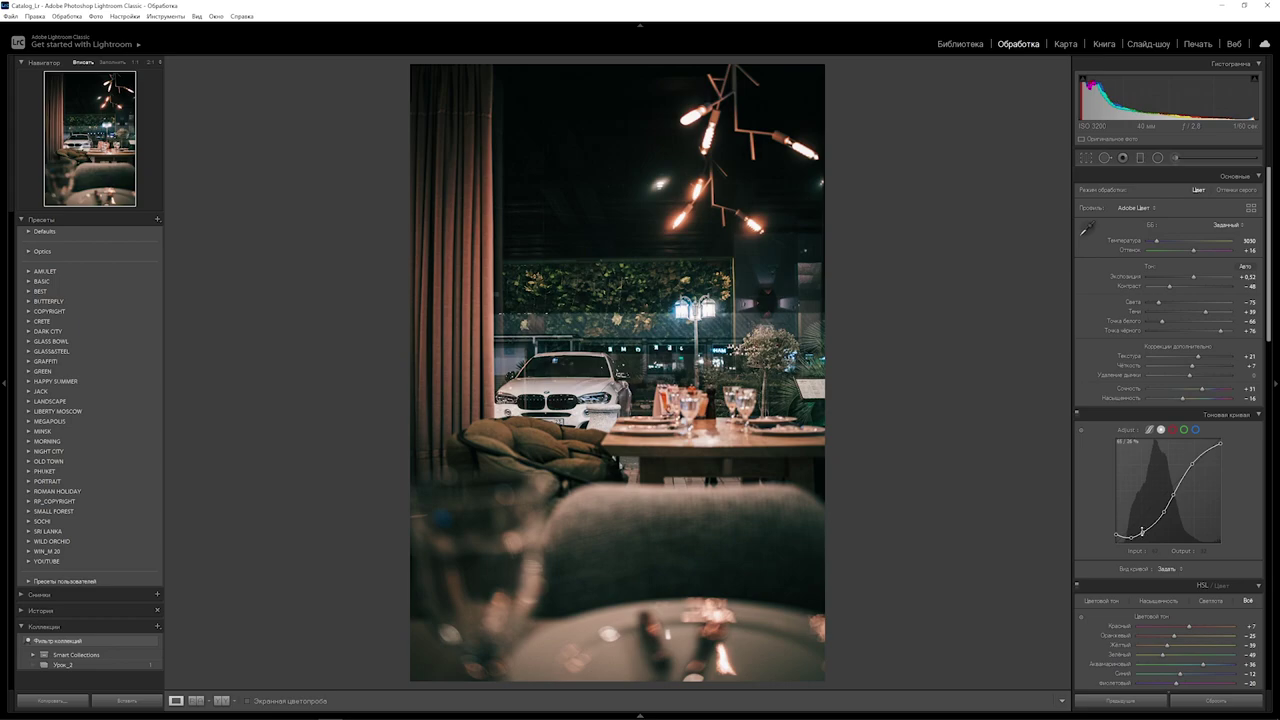
pyautogui.click(555, 405)
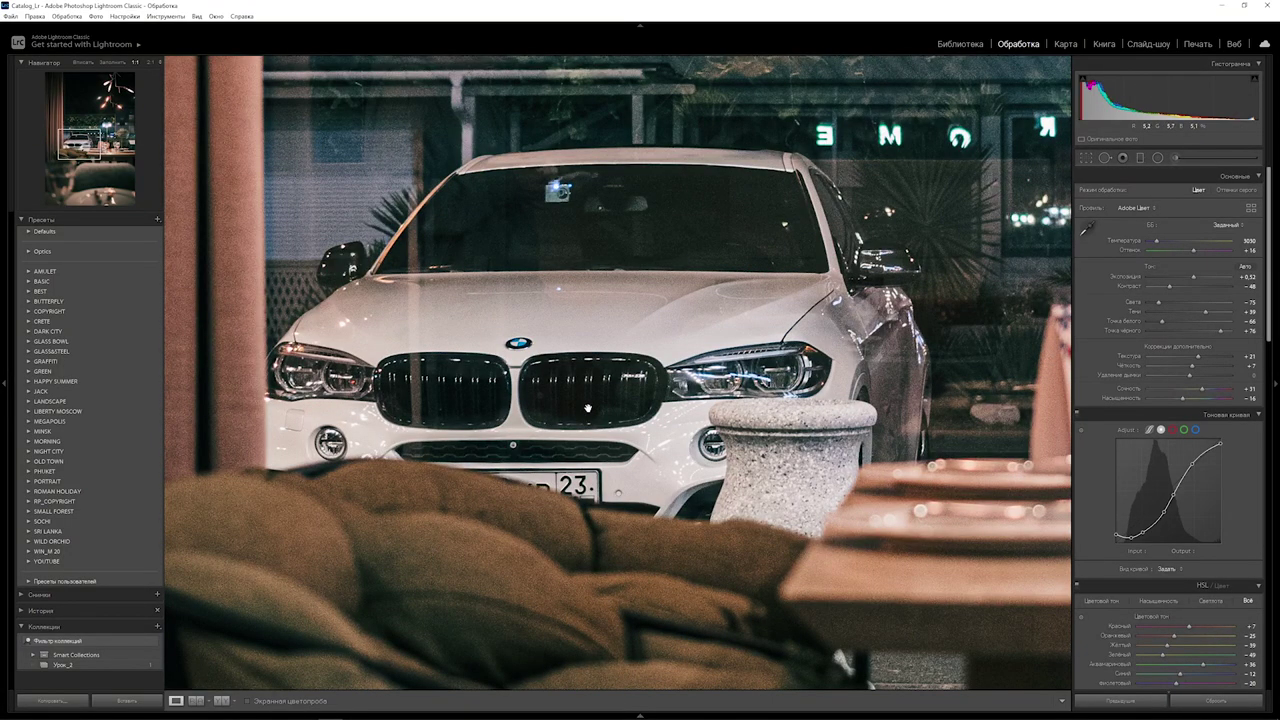
pyautogui.click(588, 407)
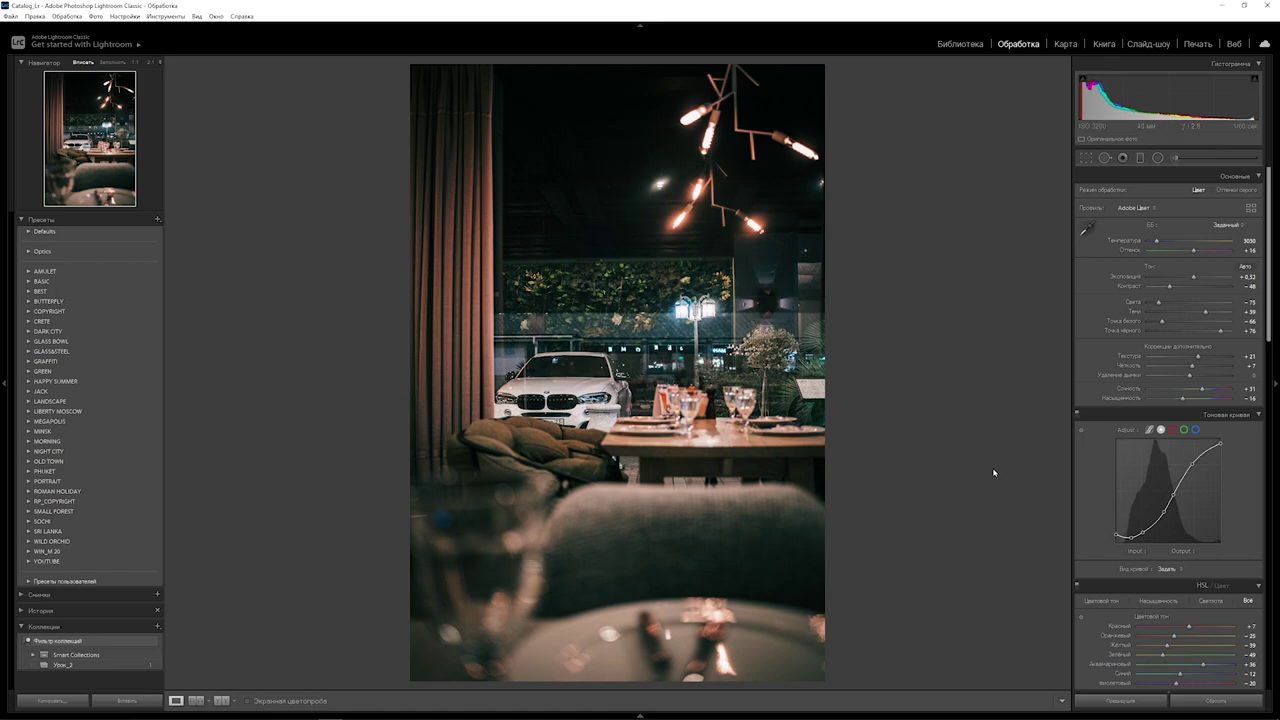
pyautogui.press('\\')
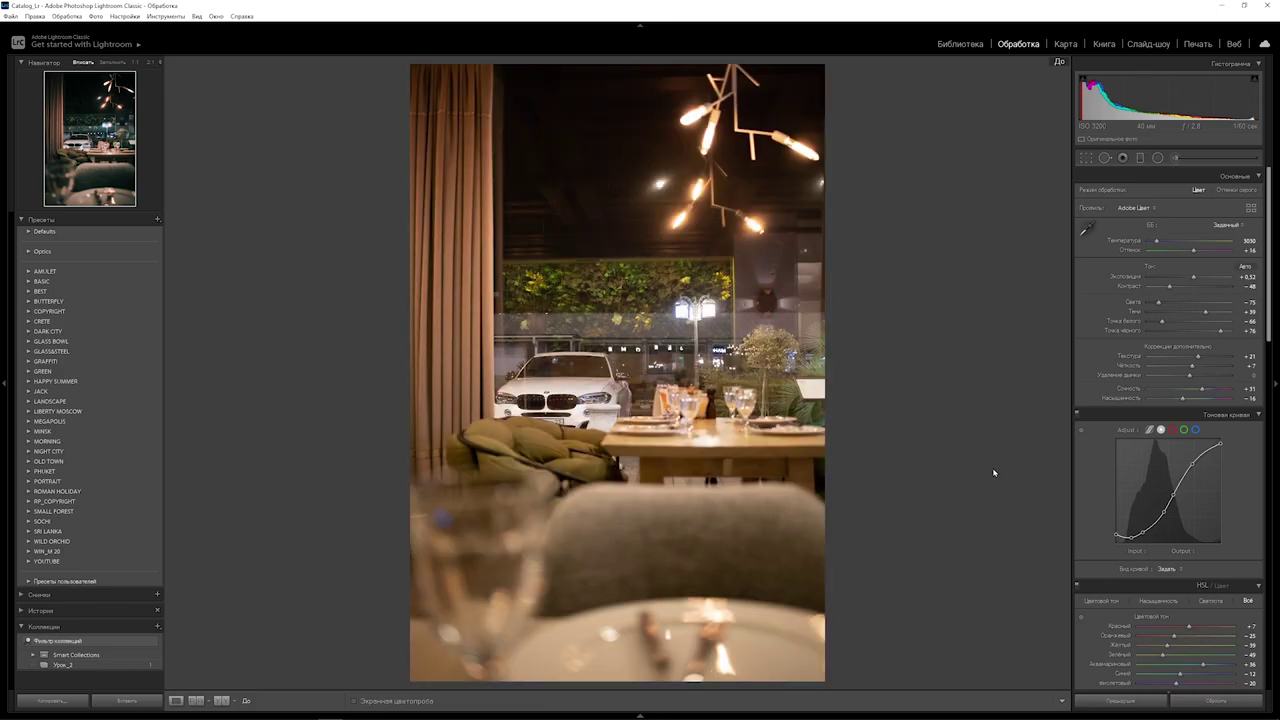
pyautogui.press('\\')
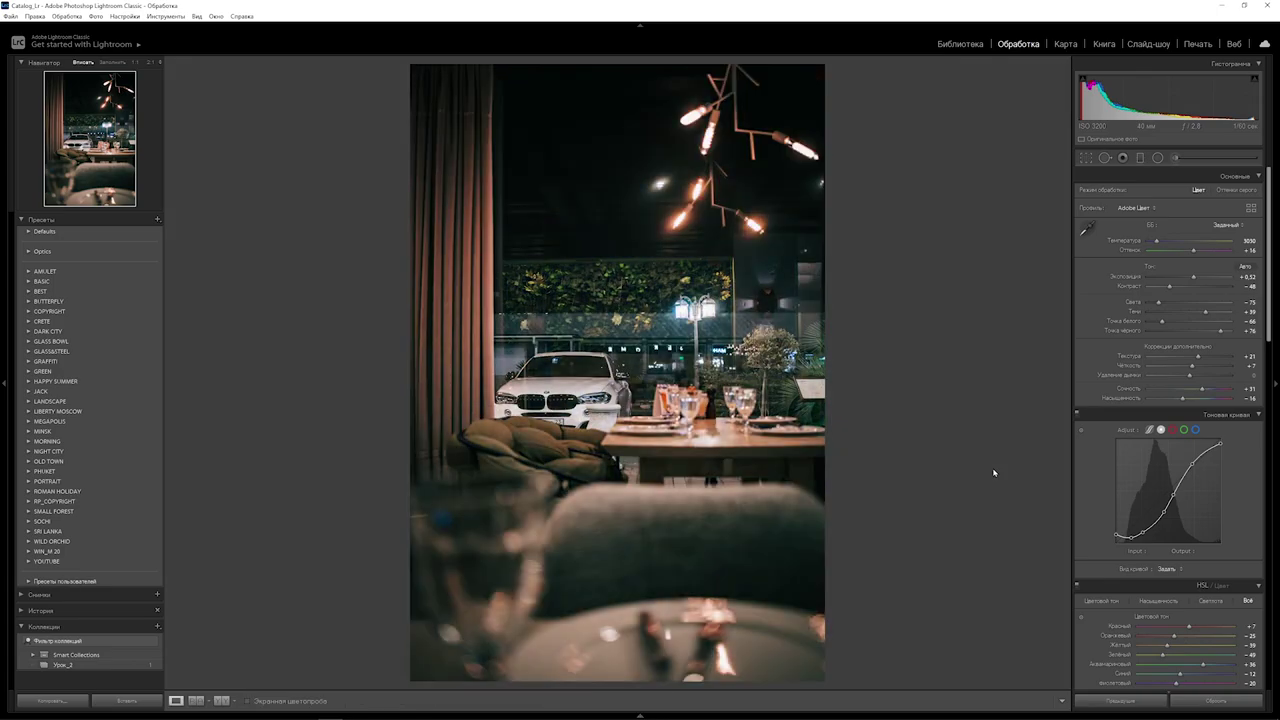